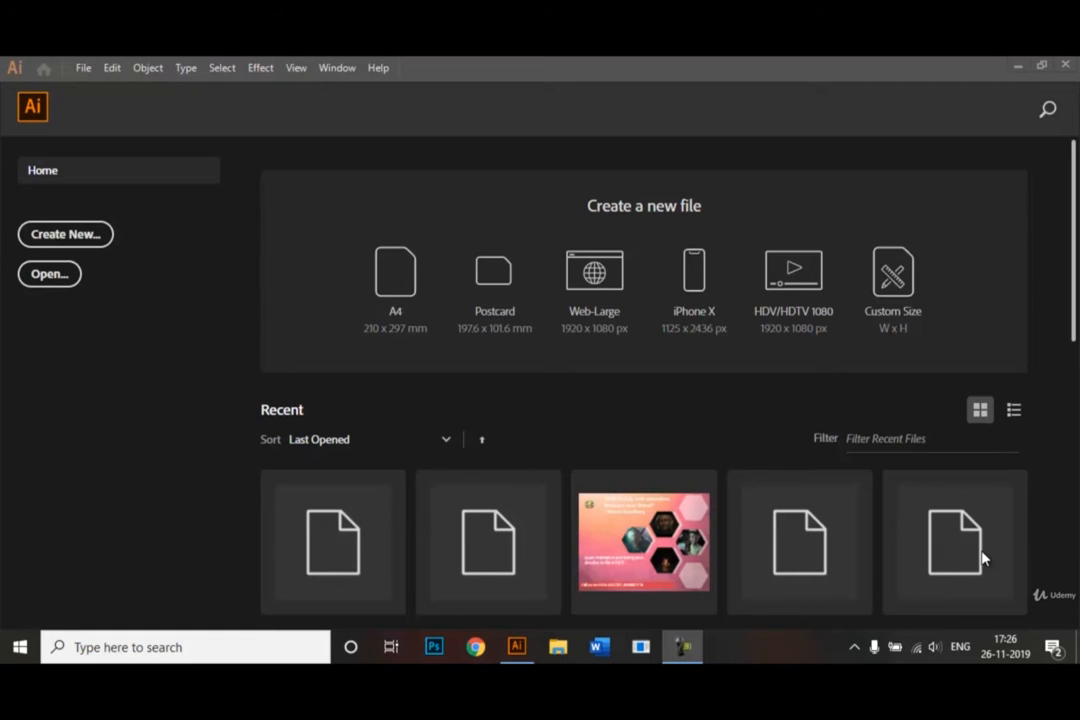
Create a portrait A4 document named "Rulers Tool" with two artboards, measured in centimeters
{"action": "left_click", "coordinate": [89, 242]}
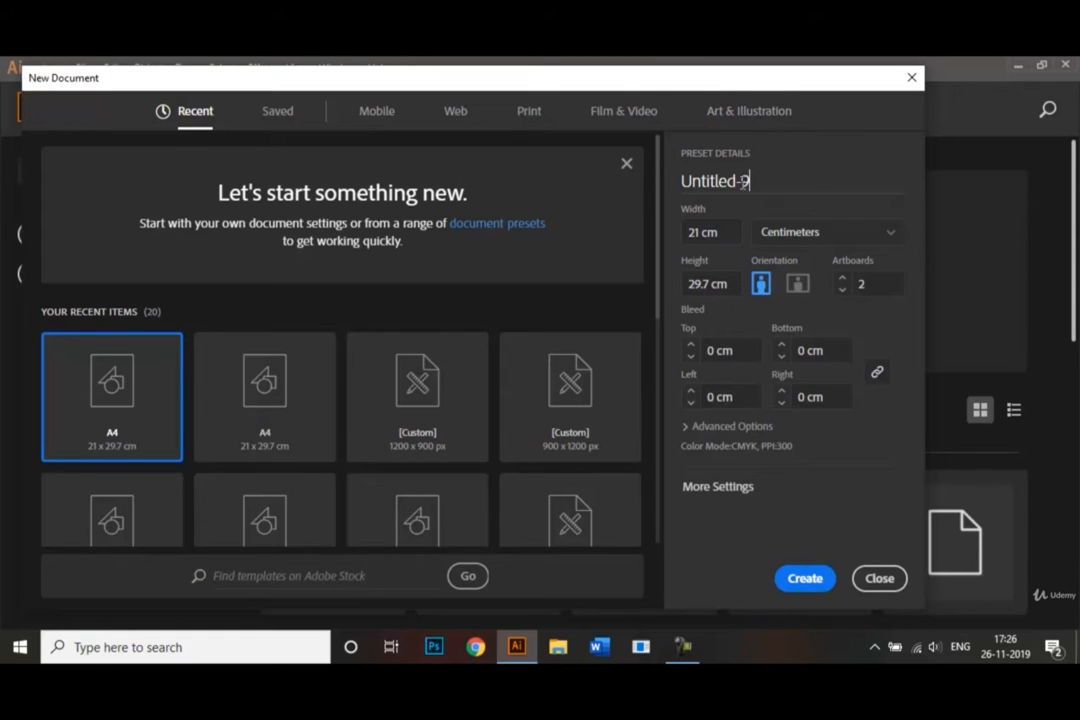
{"action": "left_click_drag", "start_coordinate": [748, 182], "coordinate": [680, 187]}
{"action": "key", "text": "BackSpace"}
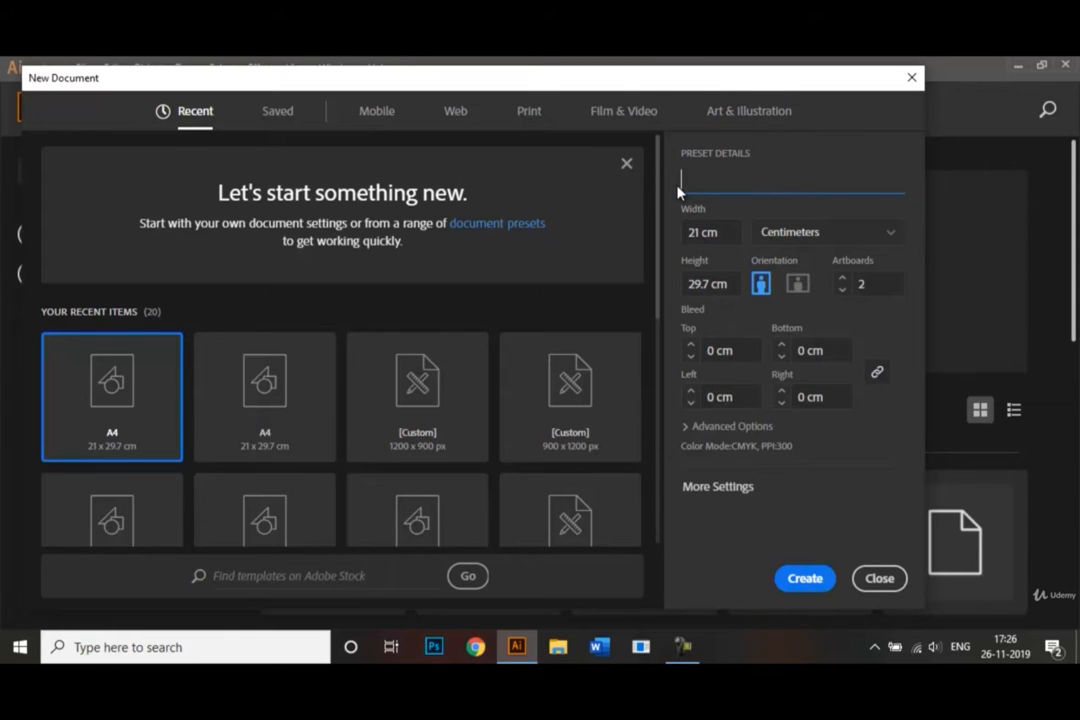
{"action": "type", "text": "Rulers Tool"}
{"action": "left_click", "coordinate": [816, 582]}
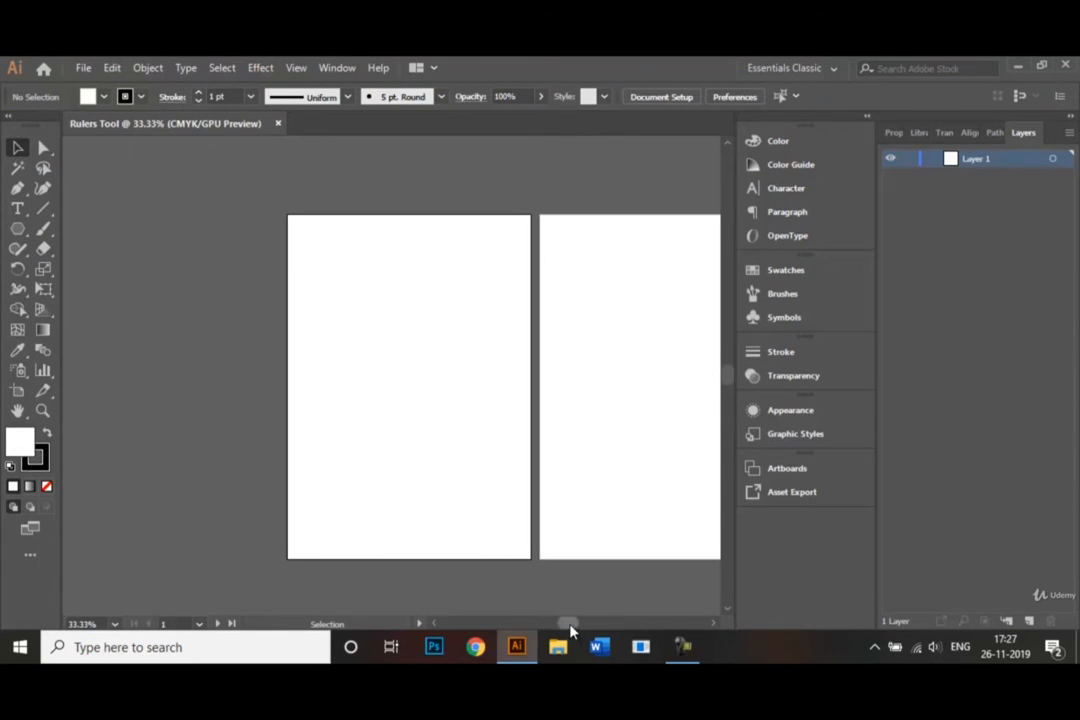
Show the rulers for the document, with both artboards in view
{"action": "left_click_drag", "start_coordinate": [570, 628], "coordinate": [576, 628]}
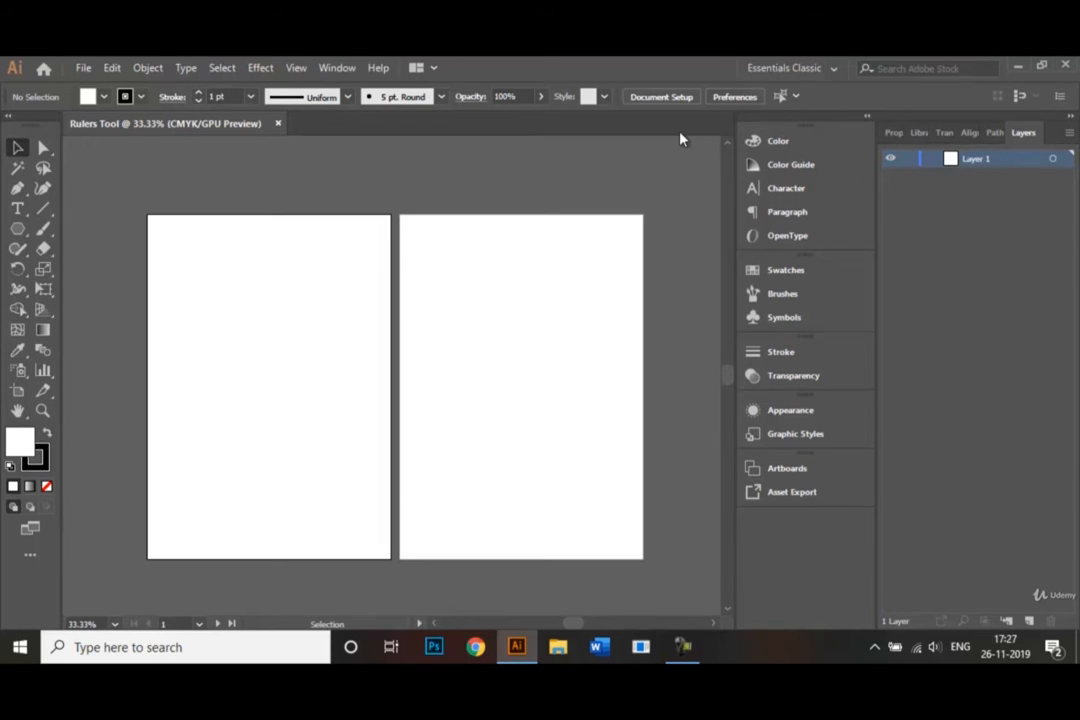
{"action": "left_click", "coordinate": [813, 70]}
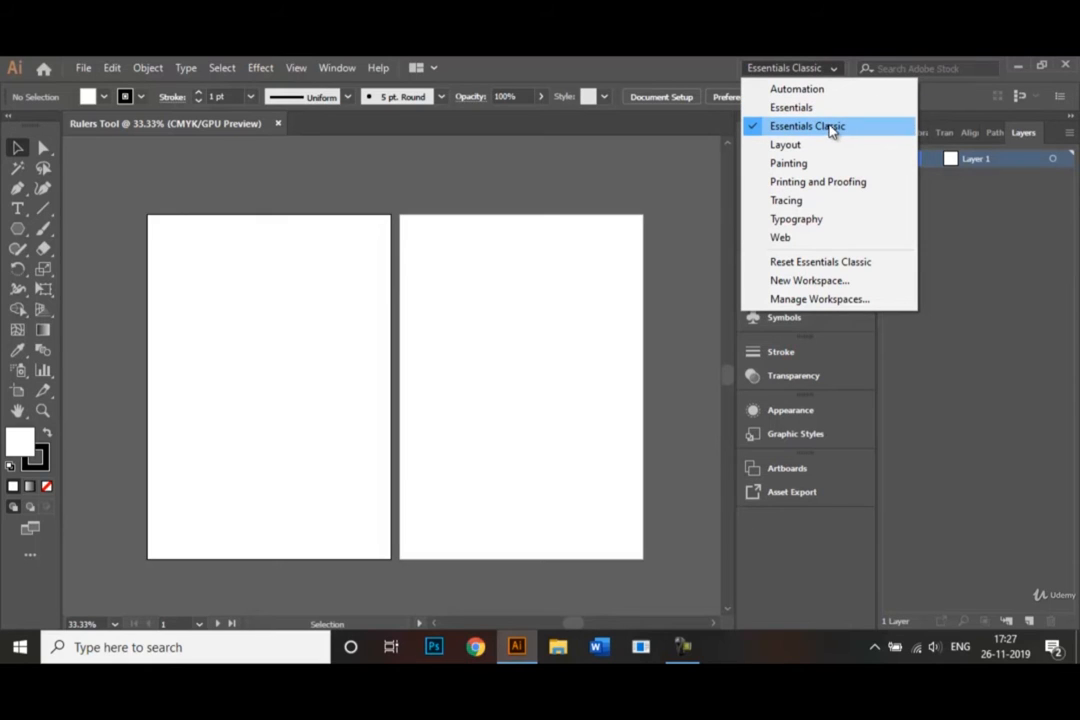
{"action": "left_click", "coordinate": [817, 76]}
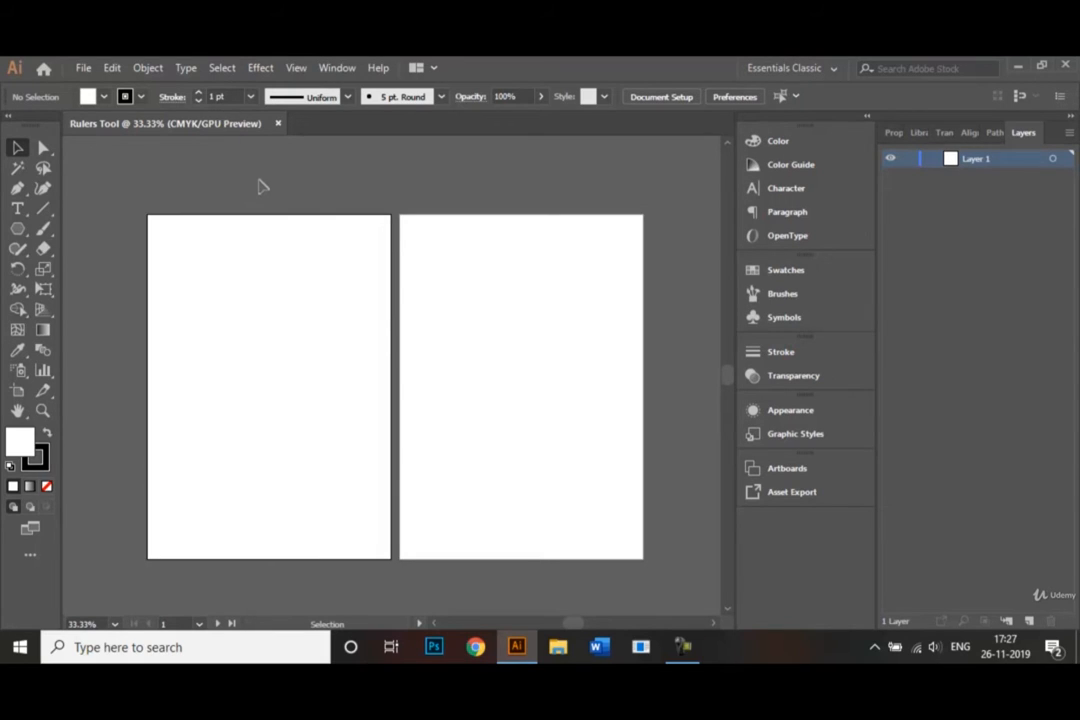
{"action": "left_click", "coordinate": [297, 68]}
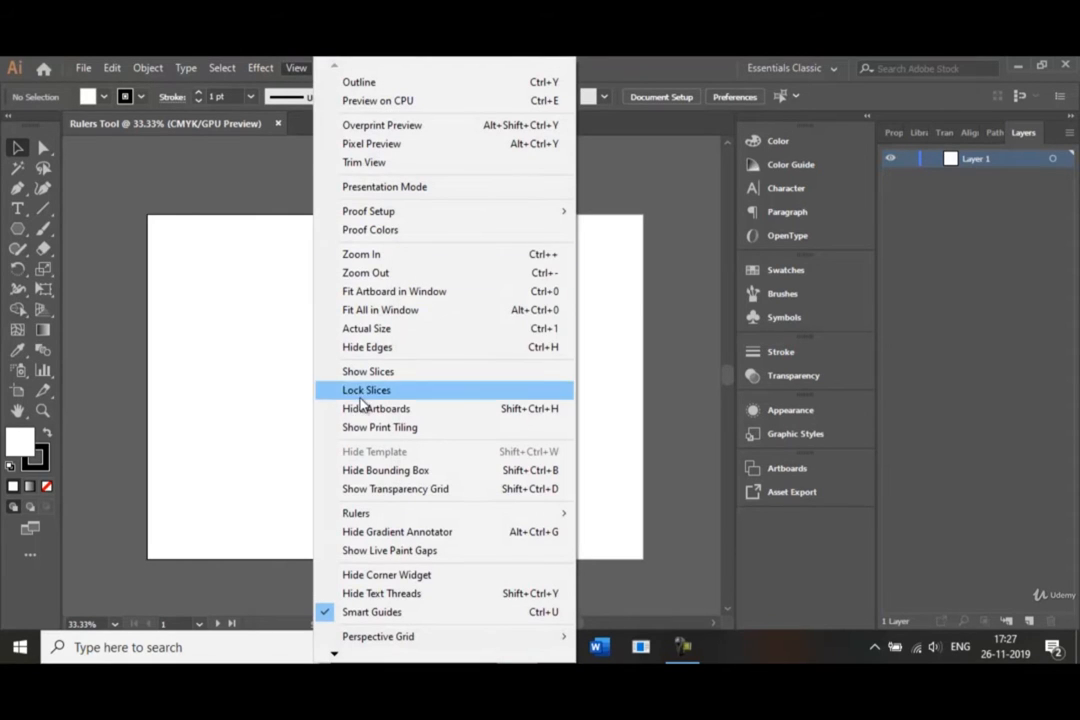
{"action": "mouse_move", "coordinate": [390, 520]}
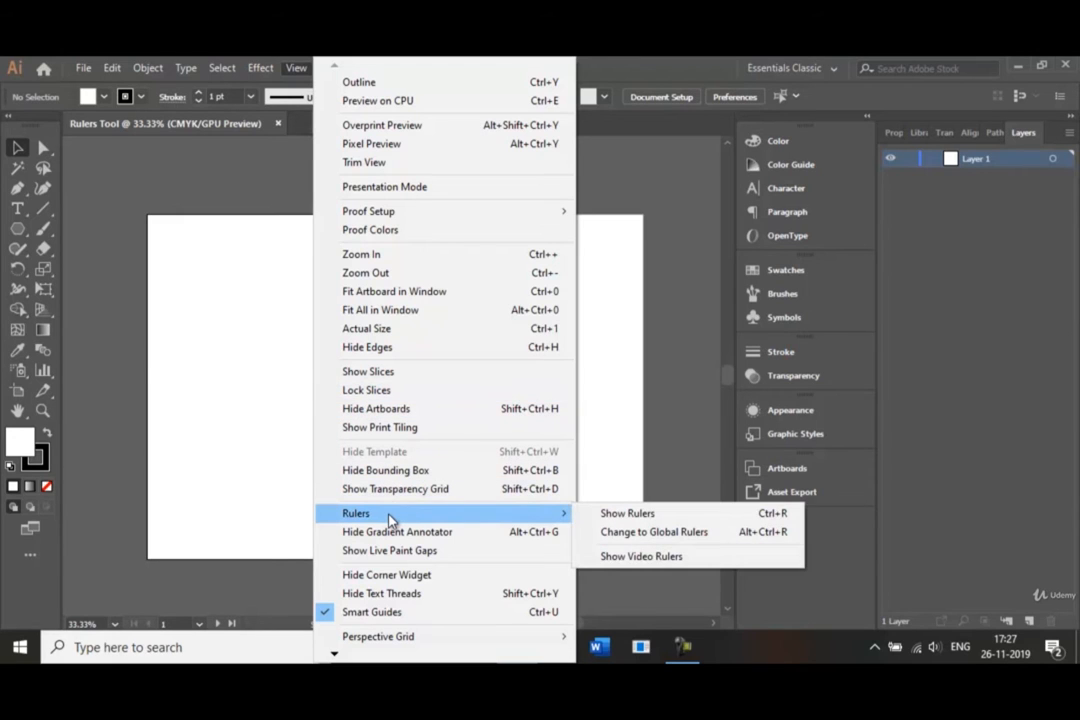
{"action": "left_click", "coordinate": [607, 520]}
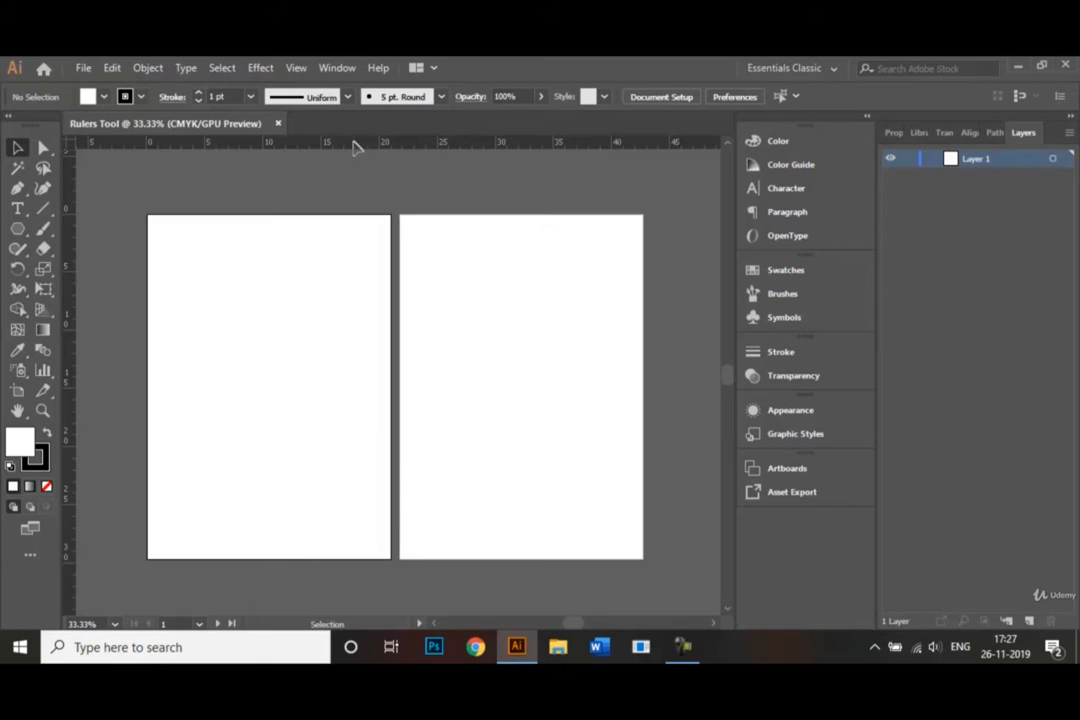
Place horizontal ruler guides across both artboards, about 1 cm inside the top edge and just inside the bottom edge
{"action": "left_click_drag", "start_coordinate": [352, 146], "coordinate": [364, 226]}
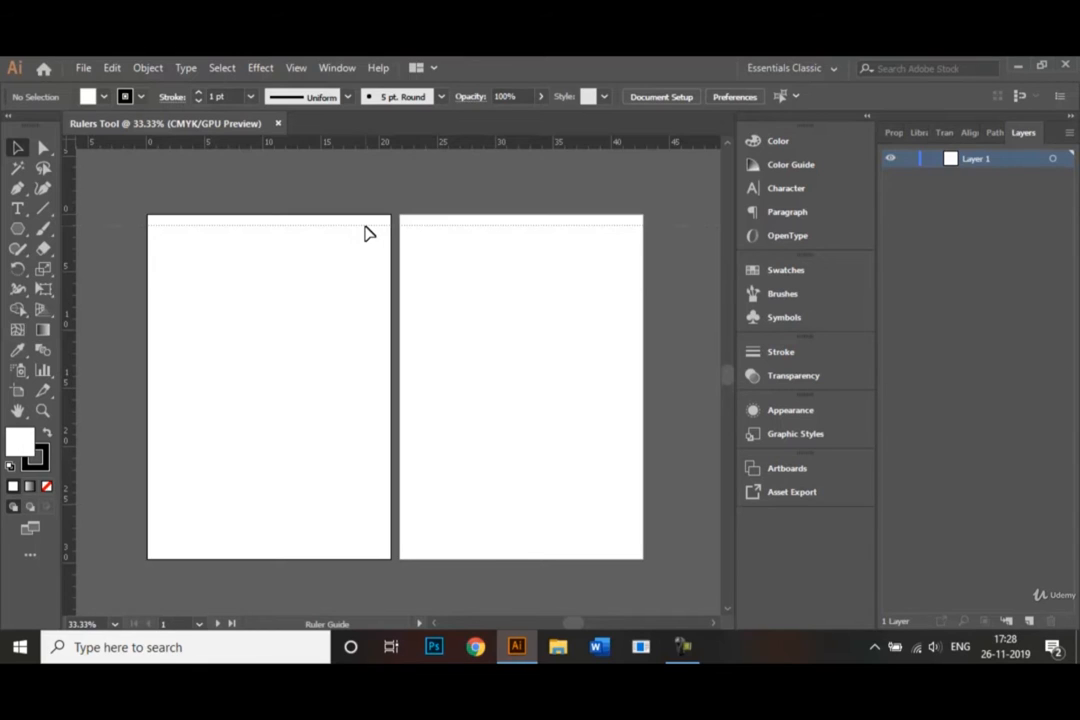
{"action": "left_click_drag", "start_coordinate": [364, 226], "coordinate": [365, 224]}
{"action": "left_click_drag", "start_coordinate": [366, 231], "coordinate": [366, 233]}
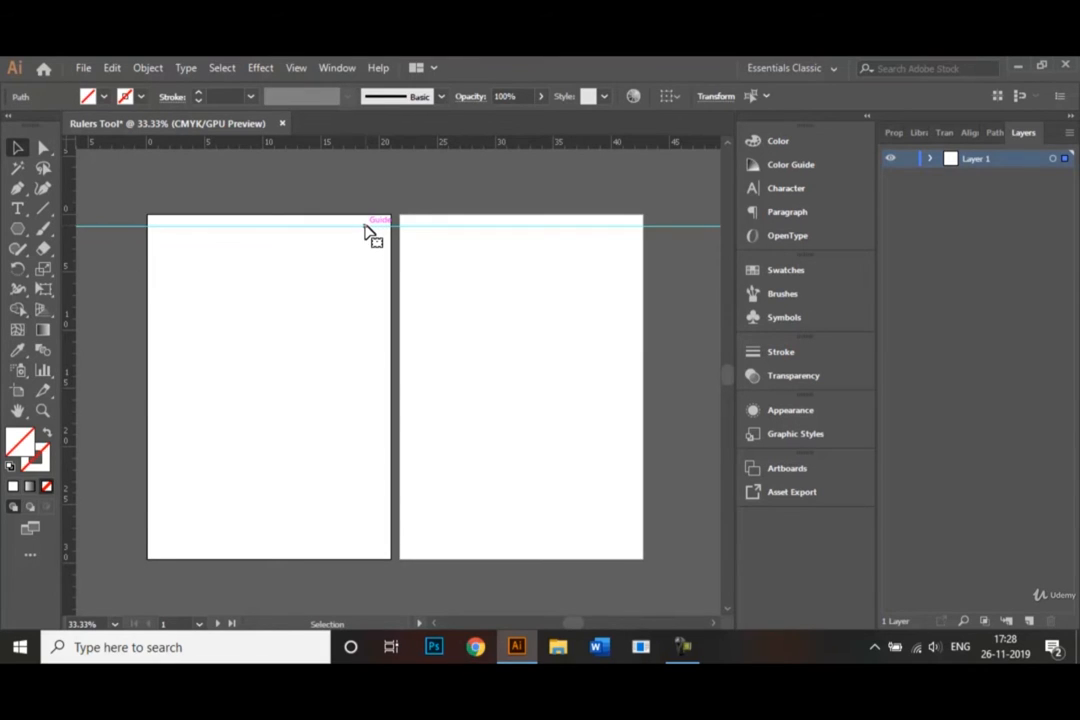
{"action": "left_click", "coordinate": [345, 172]}
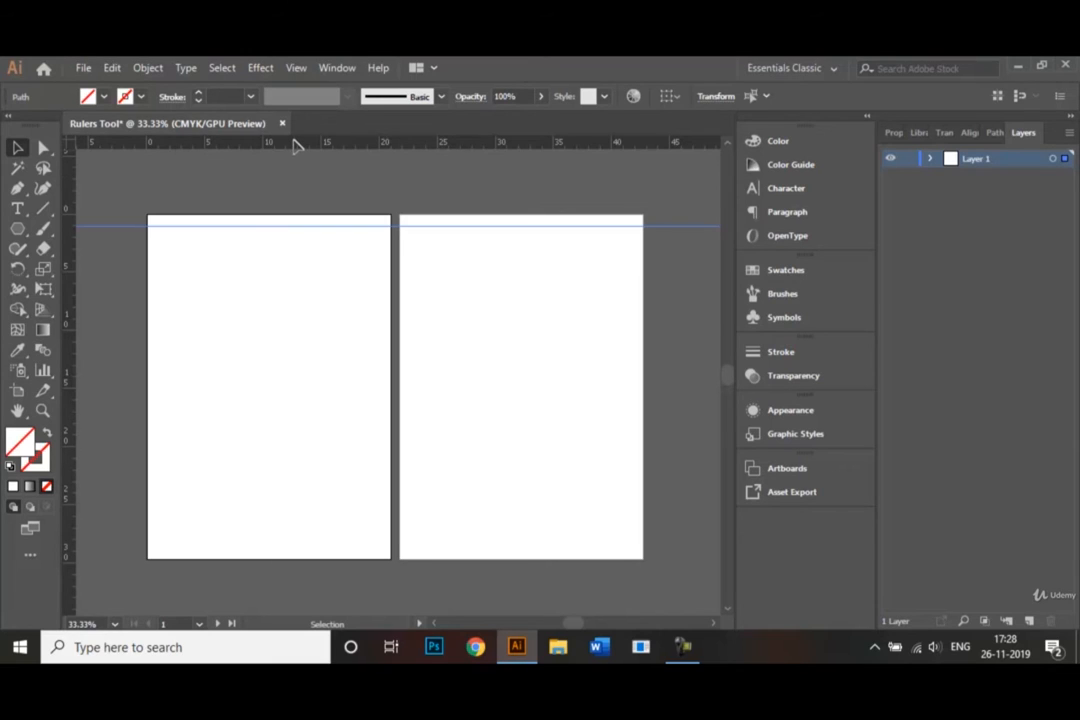
{"action": "left_click_drag", "start_coordinate": [295, 146], "coordinate": [335, 556]}
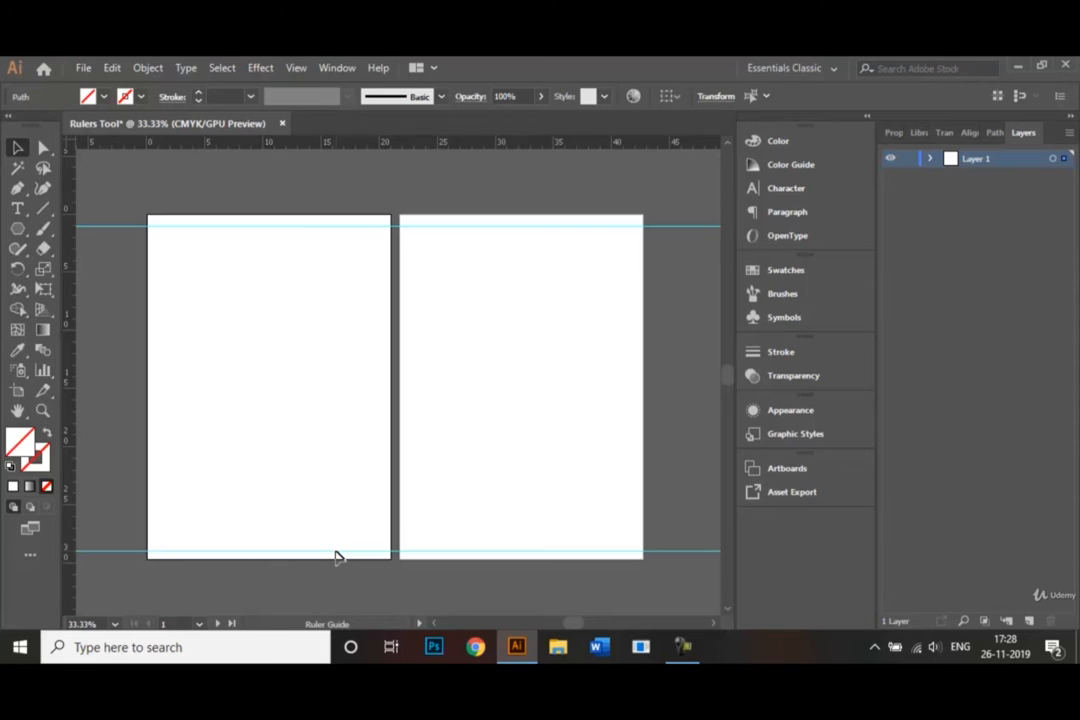
{"action": "left_click", "coordinate": [119, 404]}
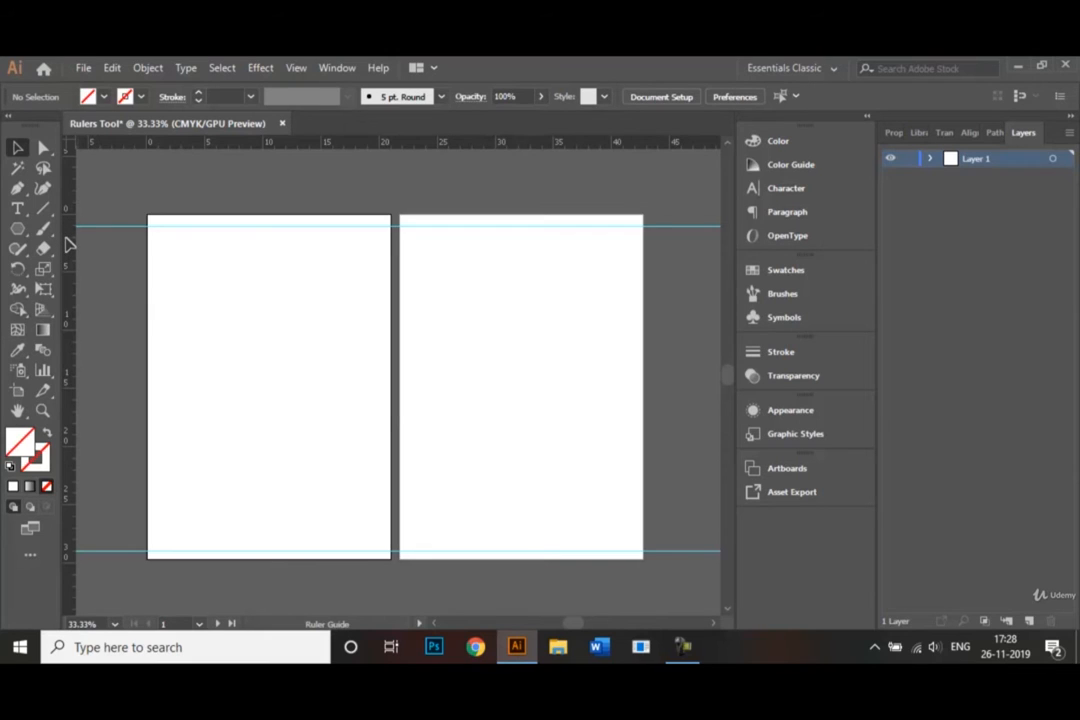
Place vertical ruler guides about 1 cm inside the left and right edges of each artboard
{"action": "left_click_drag", "start_coordinate": [67, 239], "coordinate": [162, 265]}
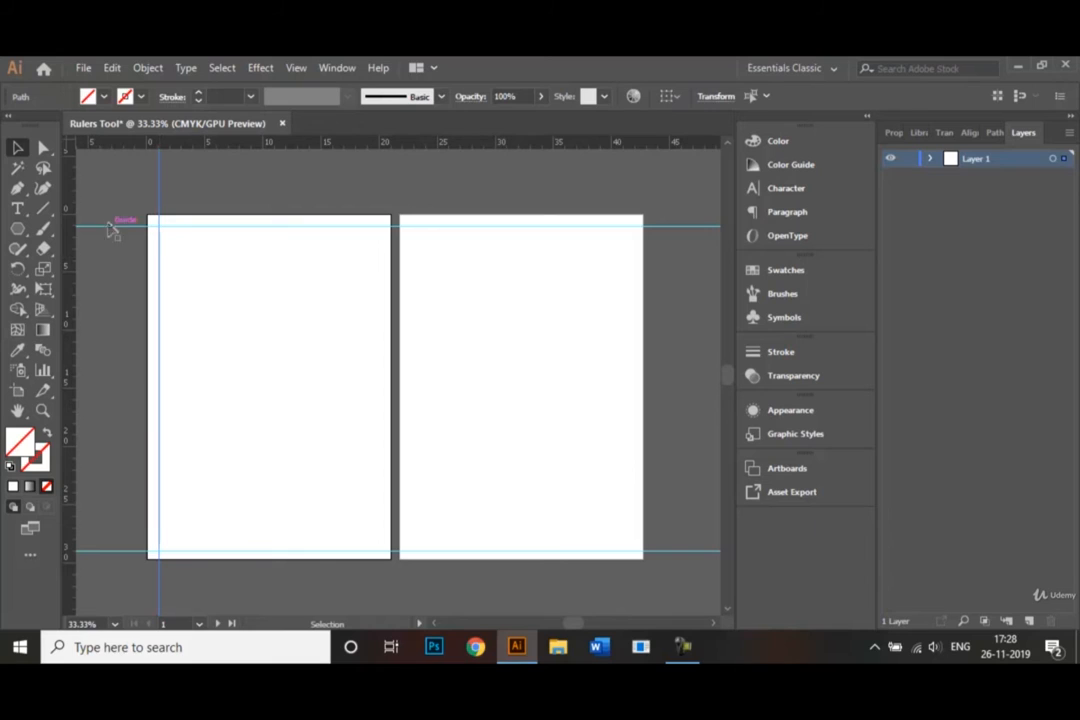
{"action": "left_click_drag", "start_coordinate": [73, 230], "coordinate": [379, 281]}
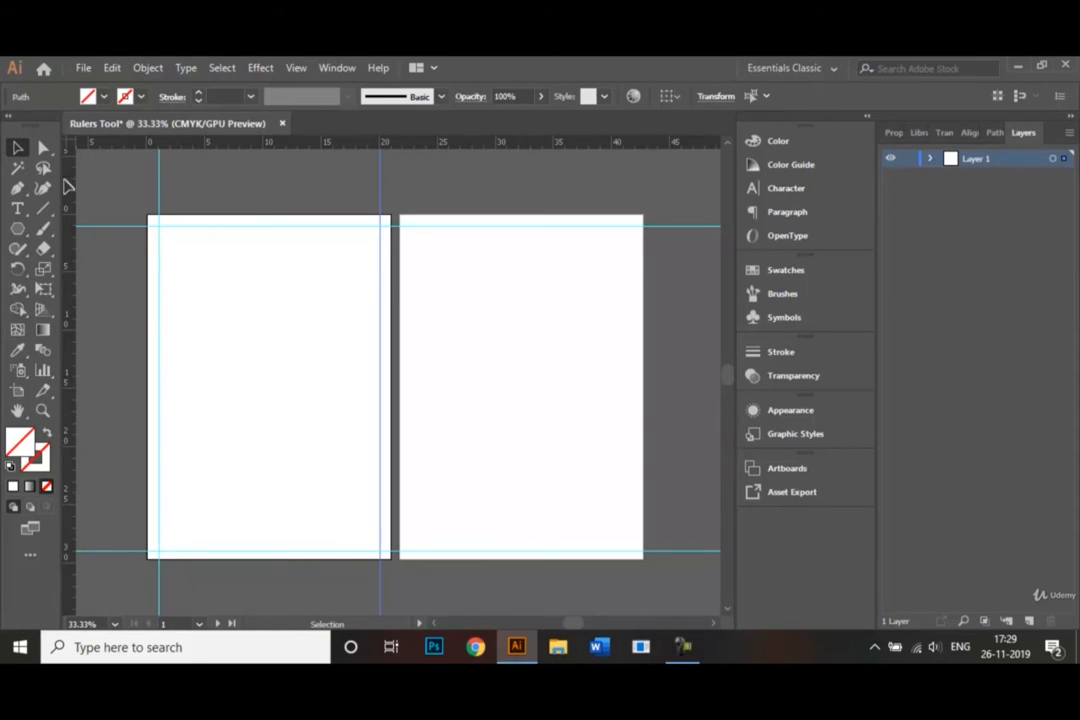
{"action": "left_click_drag", "start_coordinate": [67, 181], "coordinate": [414, 264]}
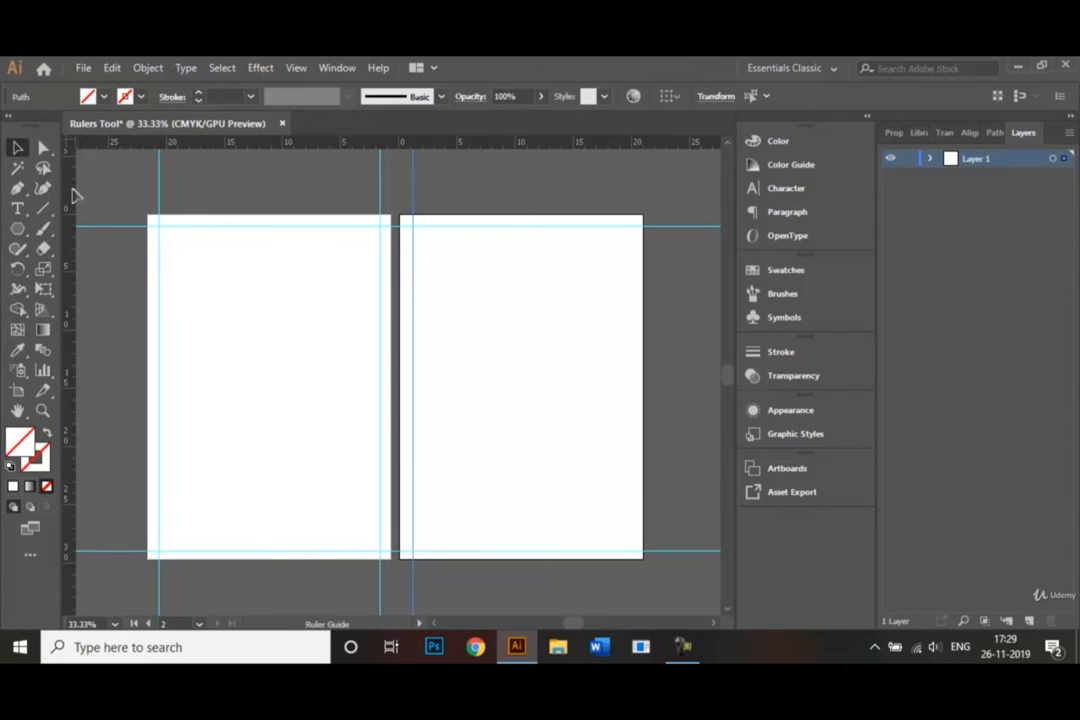
{"action": "left_click_drag", "start_coordinate": [75, 195], "coordinate": [632, 229]}
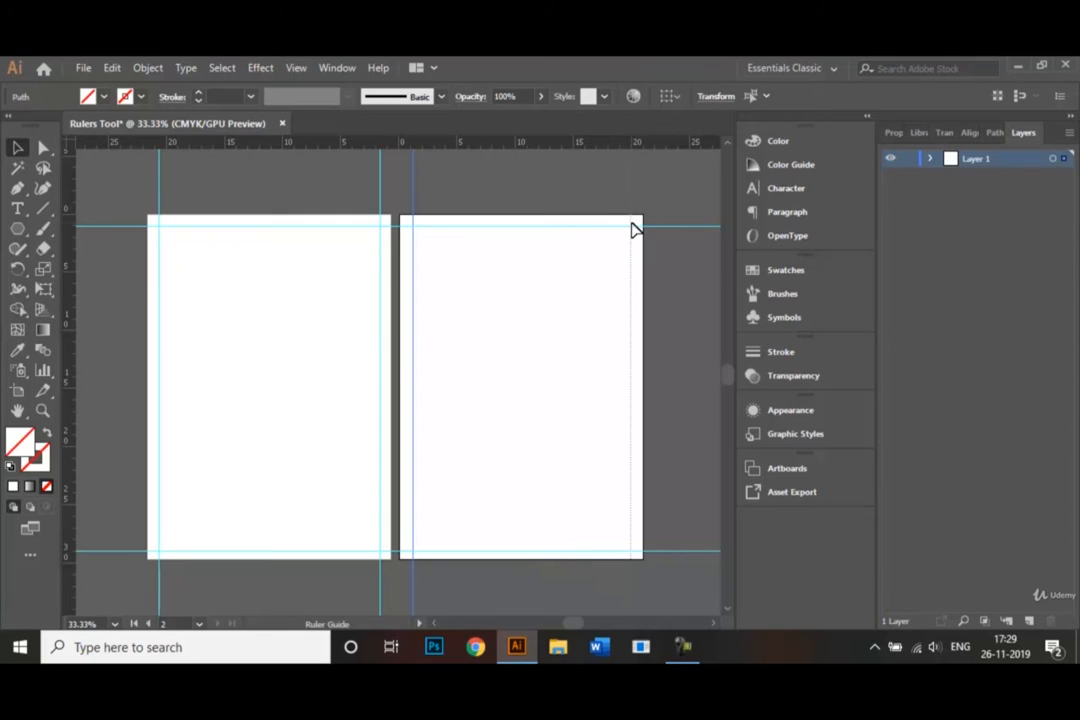
{"action": "left_click", "coordinate": [632, 229]}
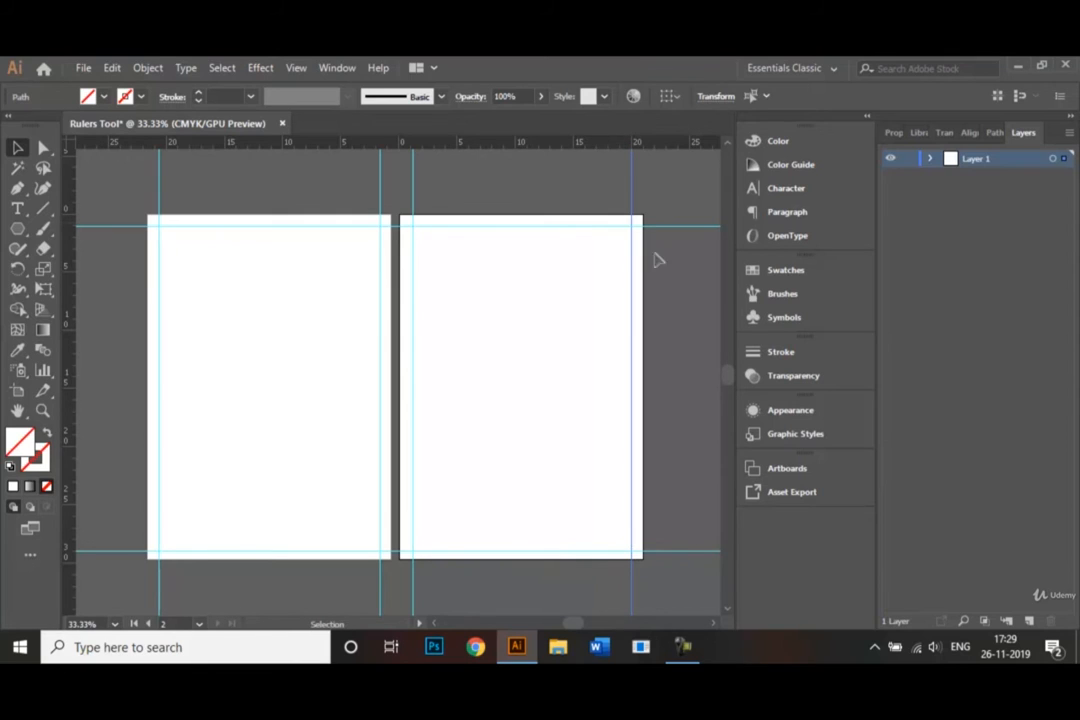
{"action": "left_click", "coordinate": [677, 278]}
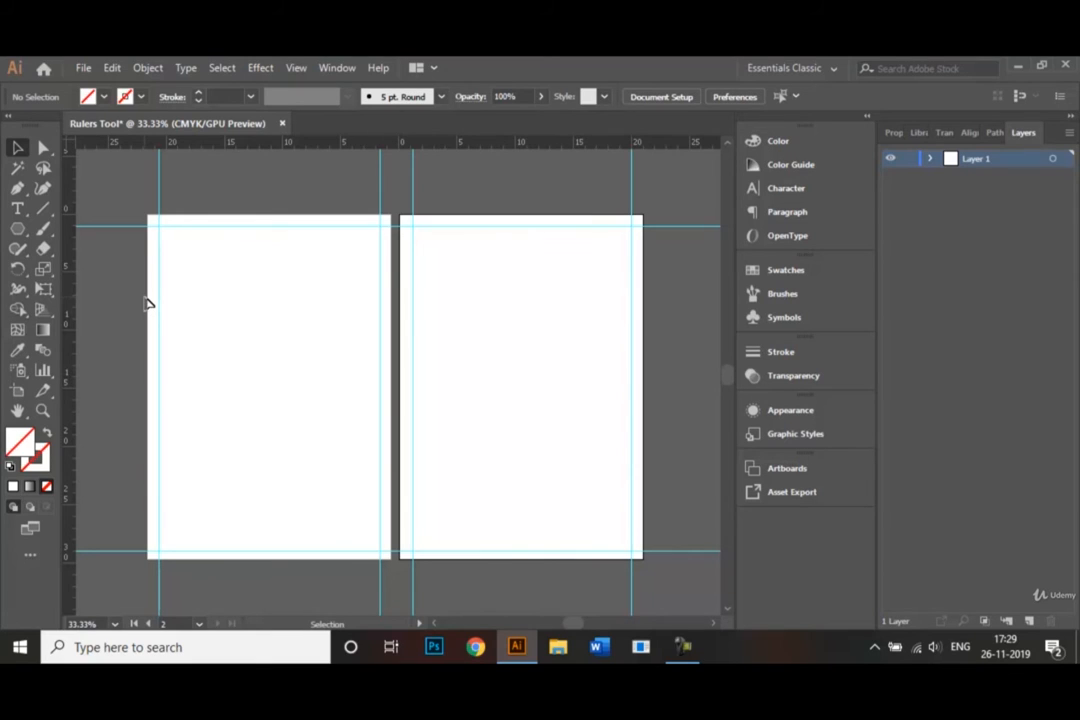
Activate the Polygon tool and set the stroke color to black
{"action": "left_click", "coordinate": [14, 230]}
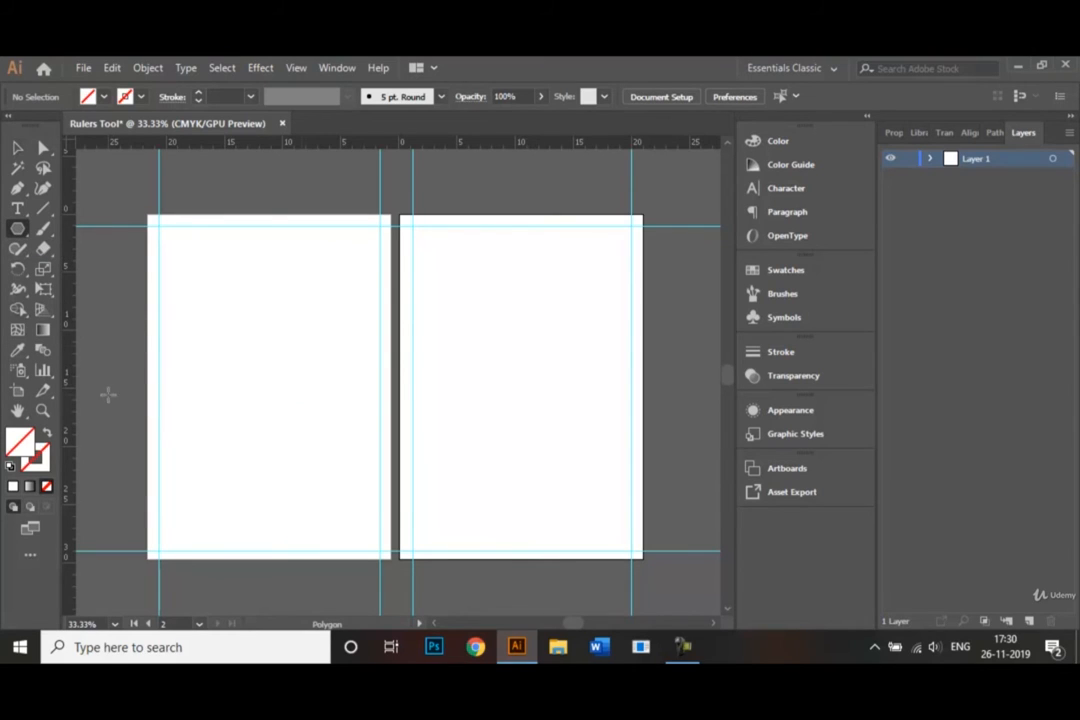
{"action": "left_click", "coordinate": [17, 235]}
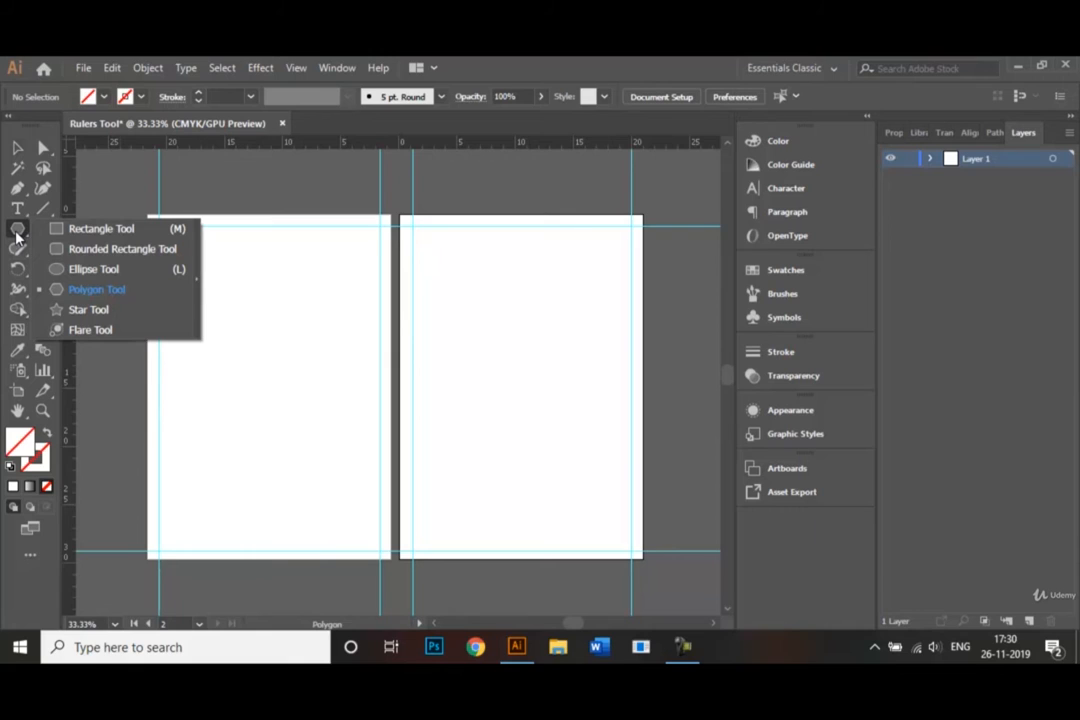
{"action": "left_click", "coordinate": [83, 290]}
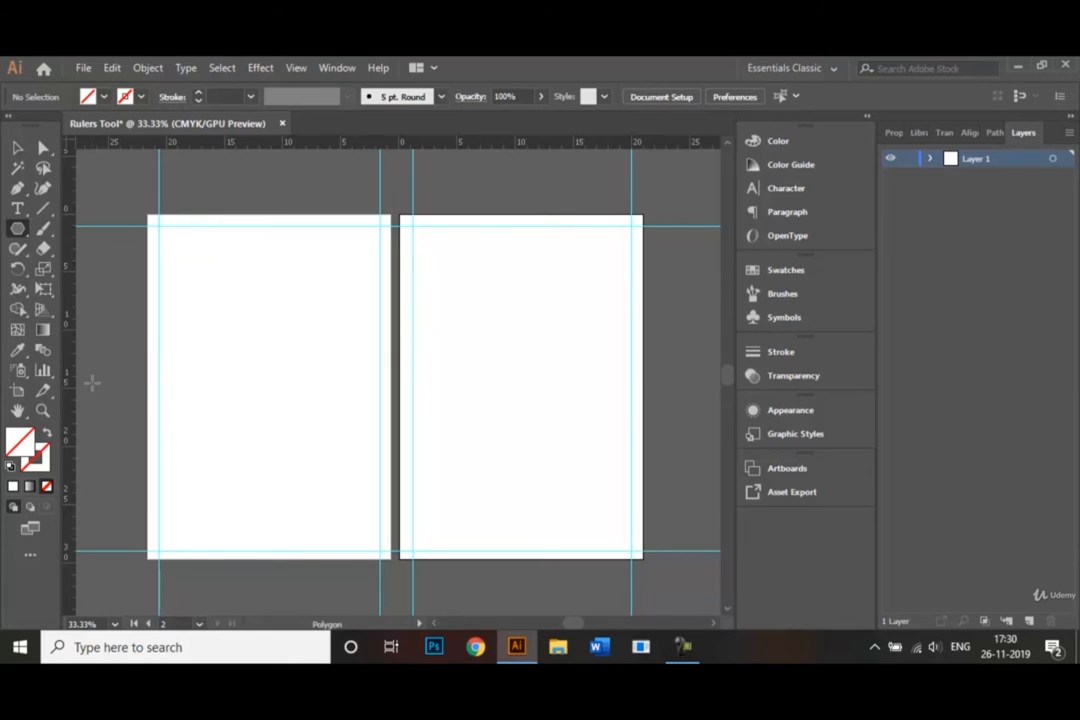
{"action": "left_click", "coordinate": [141, 97]}
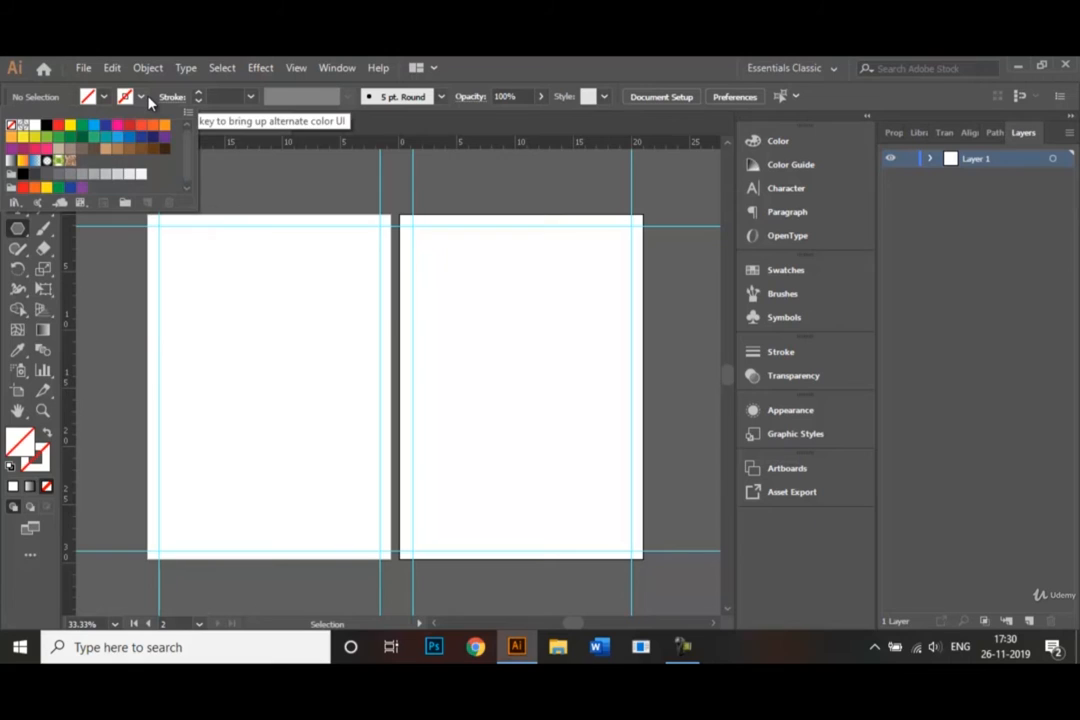
{"action": "left_click", "coordinate": [44, 134]}
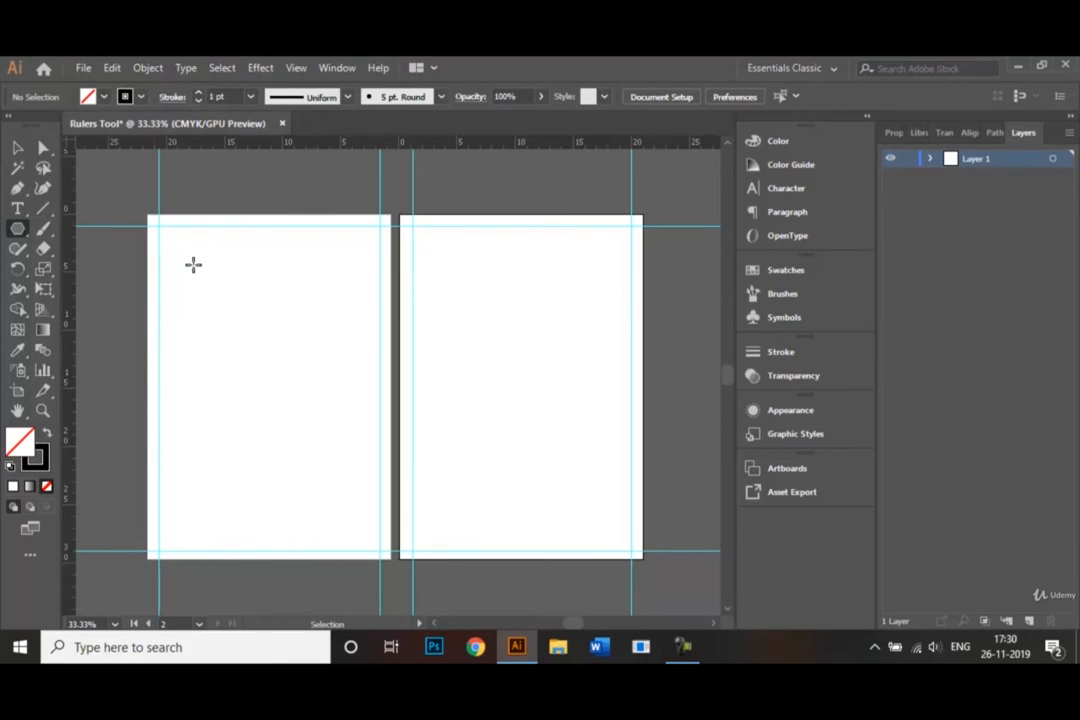
Draw overlapping black-outlined, unfilled hexagons of various sizes across the first artboard, roughly within its margin guides
{"action": "left_click_drag", "start_coordinate": [196, 277], "coordinate": [280, 372]}
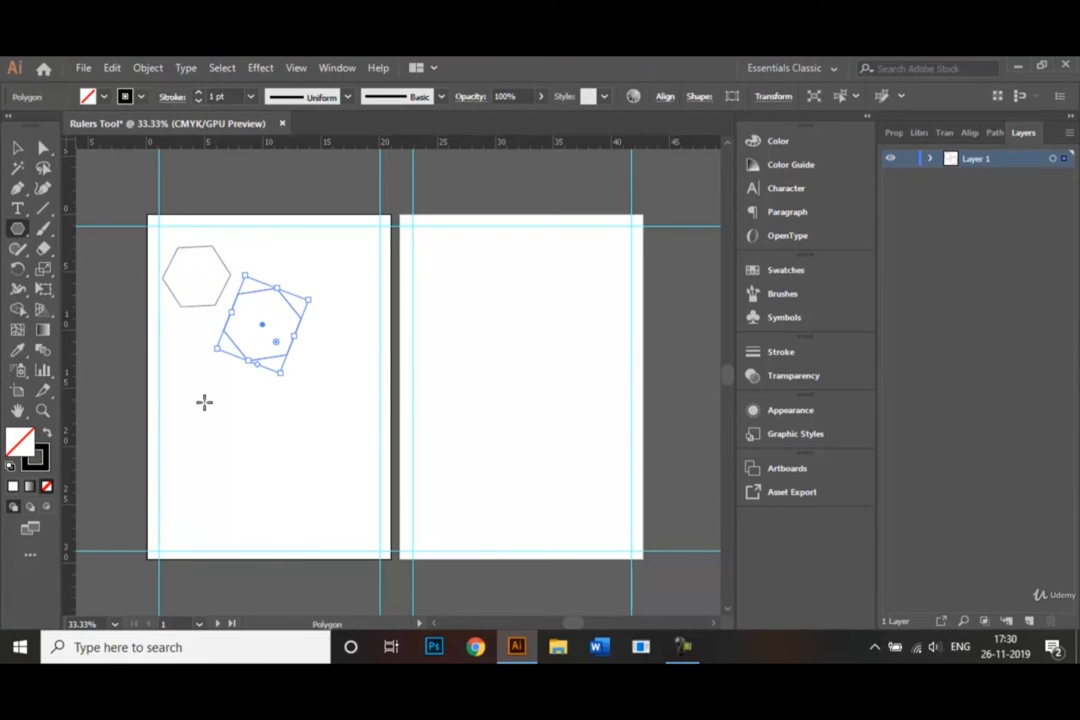
{"action": "left_click_drag", "start_coordinate": [204, 402], "coordinate": [224, 437]}
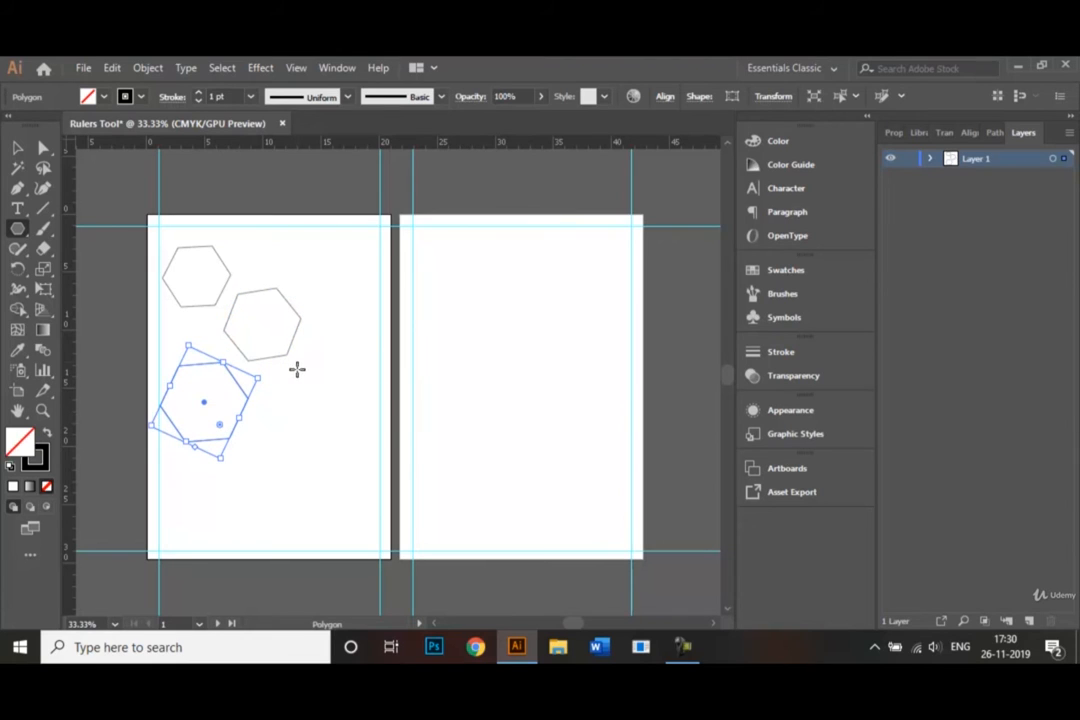
{"action": "left_click_drag", "start_coordinate": [279, 377], "coordinate": [309, 419]}
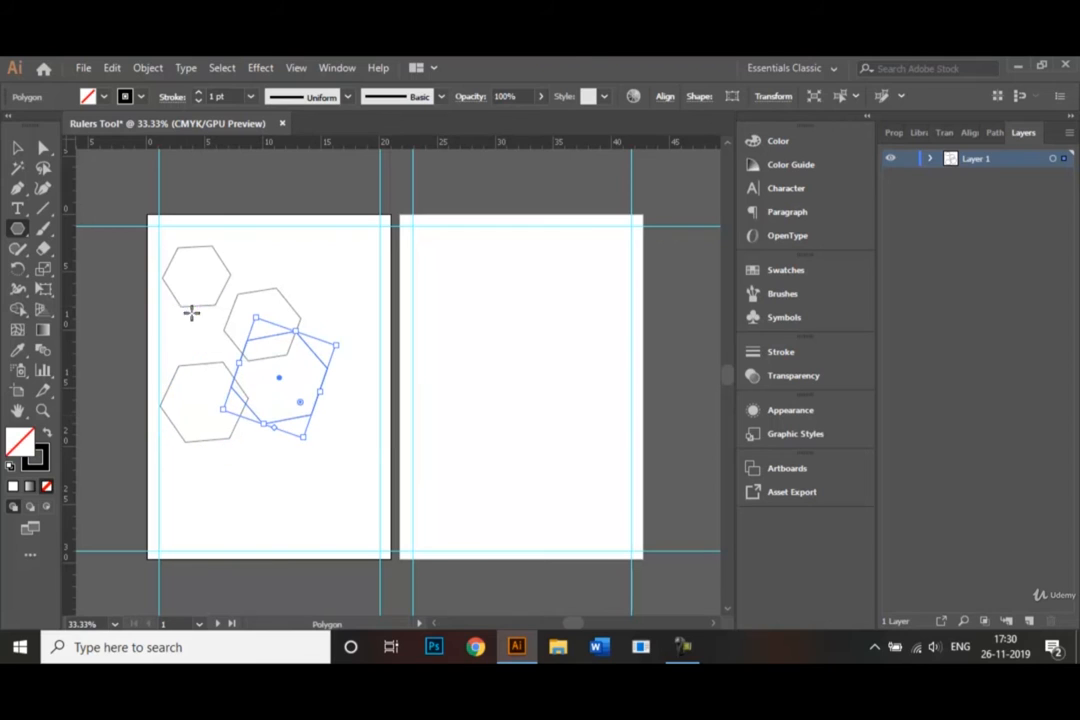
{"action": "left_click_drag", "start_coordinate": [208, 318], "coordinate": [242, 345]}
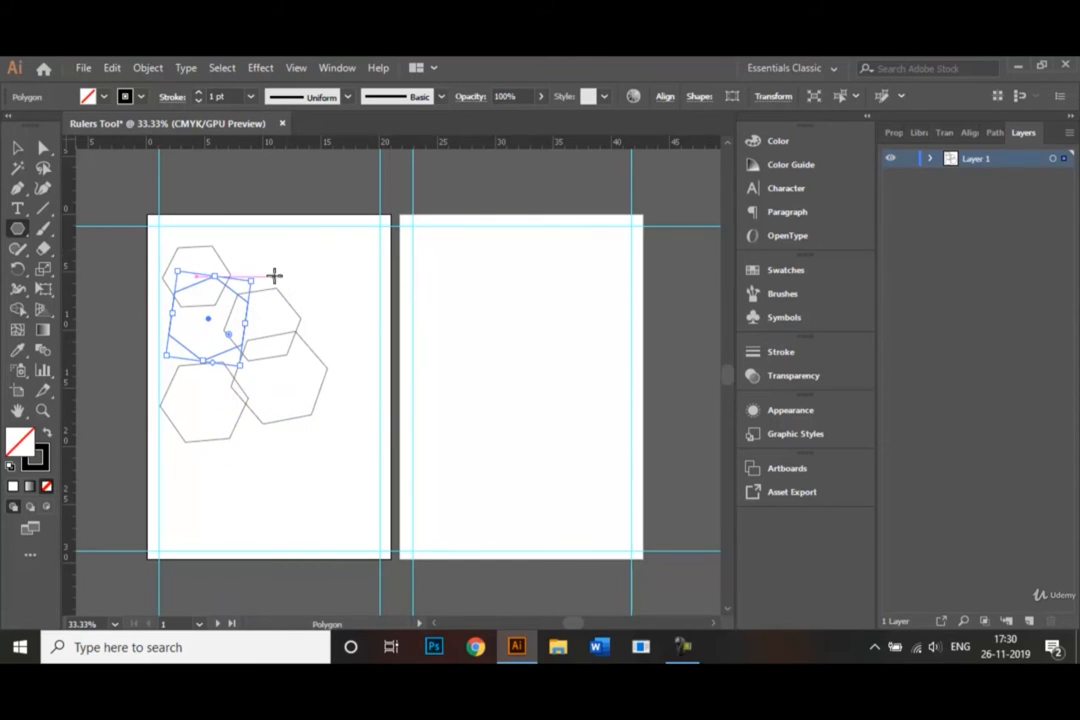
{"action": "left_click_drag", "start_coordinate": [274, 273], "coordinate": [305, 300]}
{"action": "left_click_drag", "start_coordinate": [241, 441], "coordinate": [282, 475]}
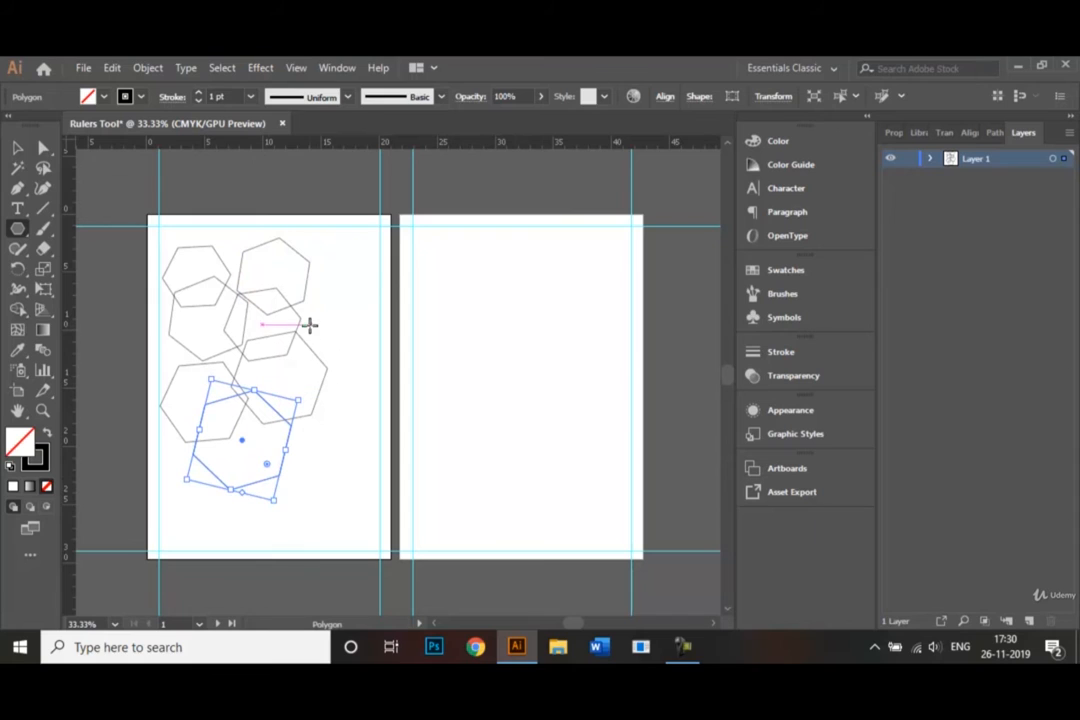
{"action": "left_click_drag", "start_coordinate": [310, 329], "coordinate": [323, 378]}
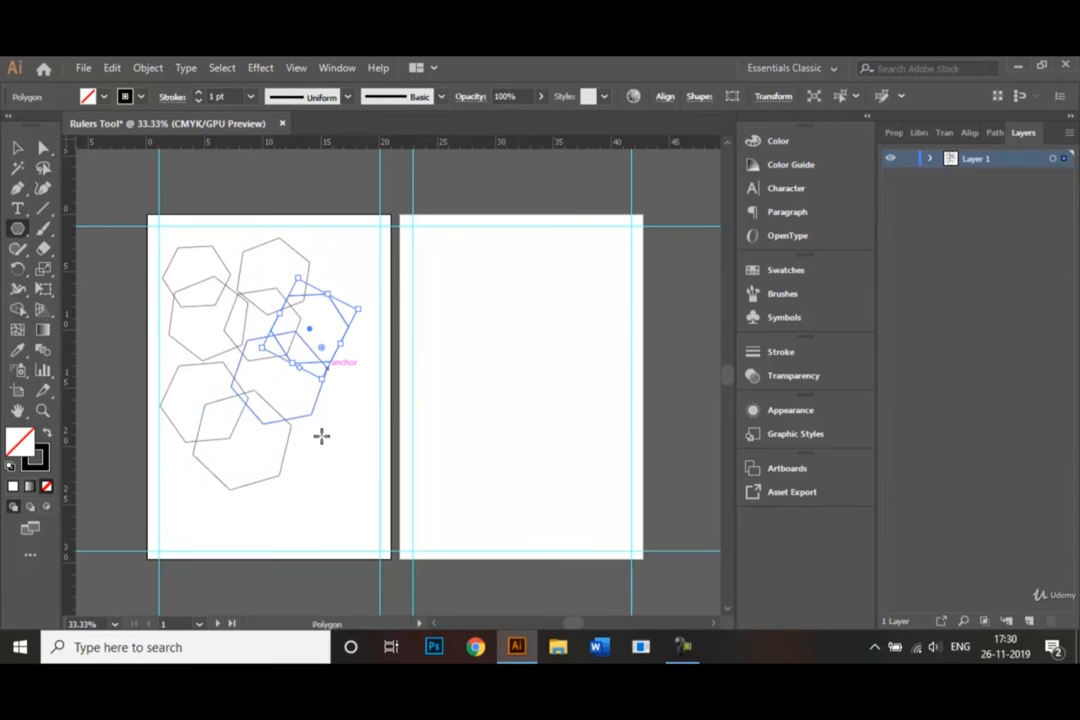
{"action": "left_click_drag", "start_coordinate": [309, 461], "coordinate": [343, 511]}
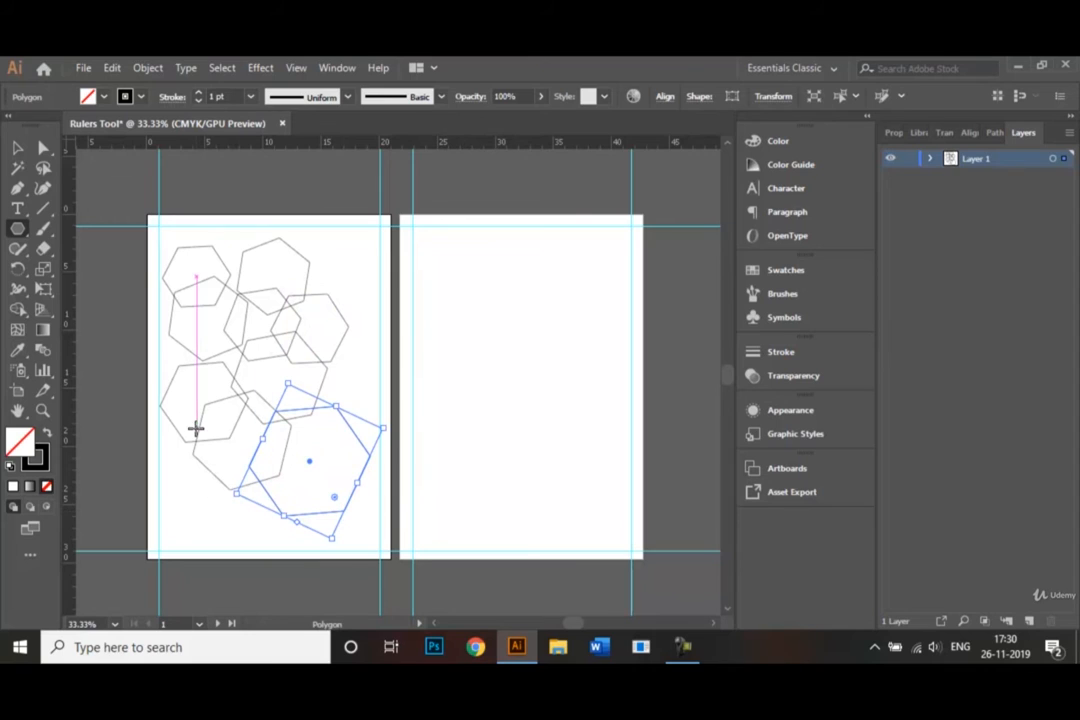
{"action": "left_click", "coordinate": [18, 229]}
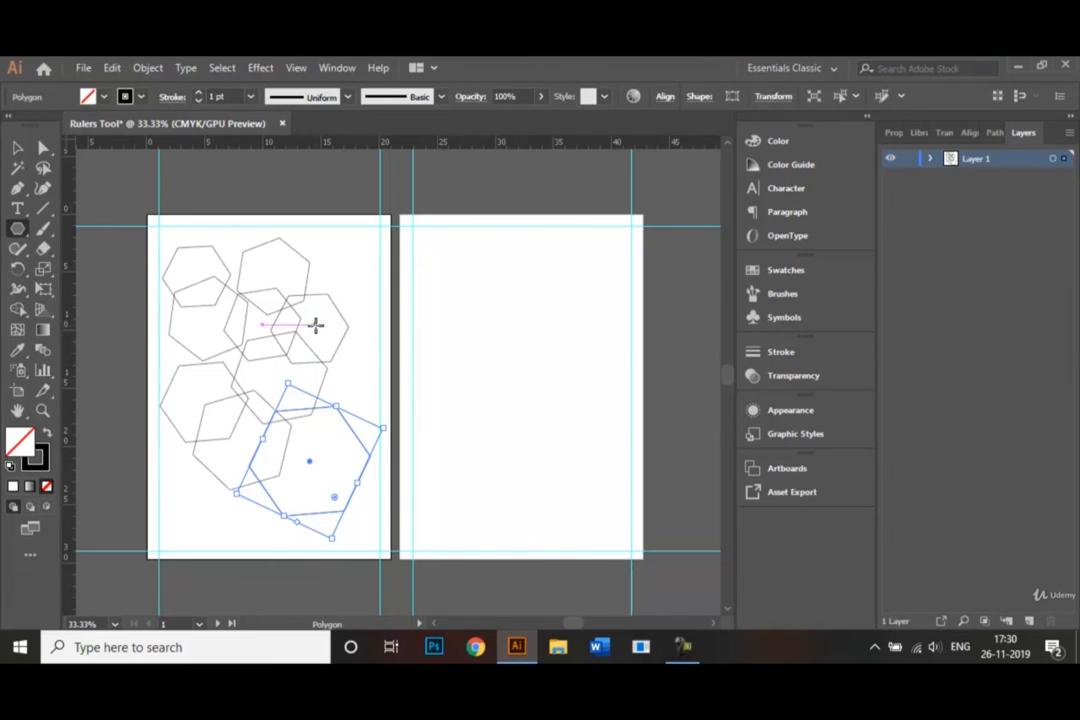
{"action": "left_click_drag", "start_coordinate": [315, 324], "coordinate": [352, 357]}
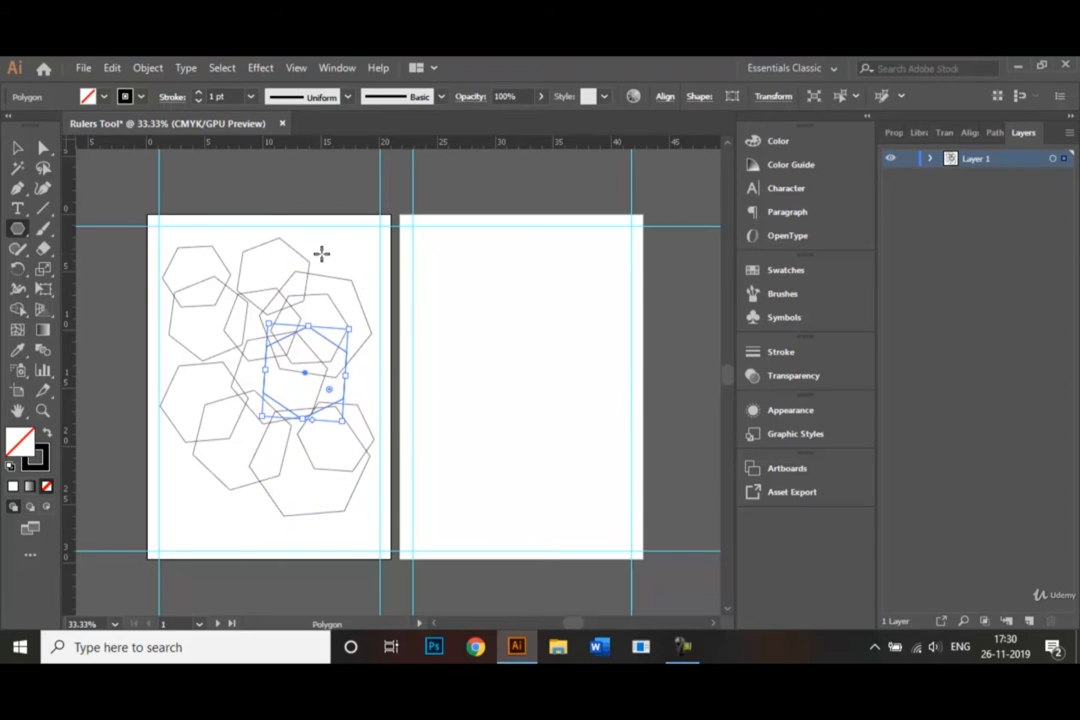
{"action": "left_click_drag", "start_coordinate": [321, 254], "coordinate": [342, 270]}
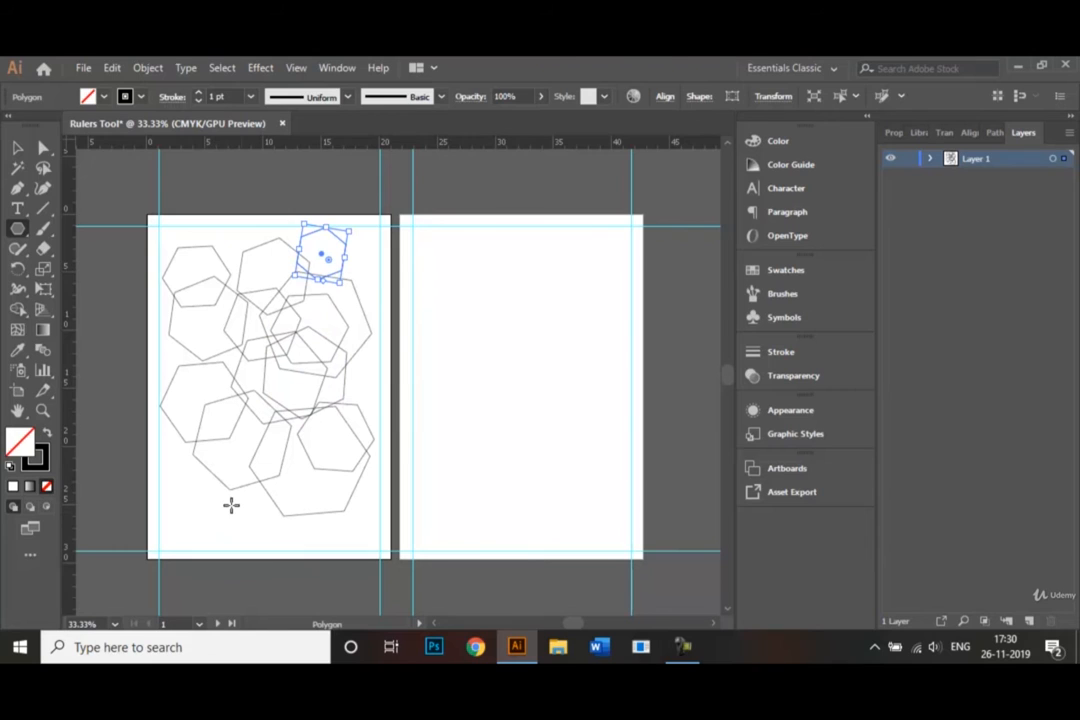
Draw one more unfilled hexagon in the lower-left corner of the first artboard's margin guides and deselect it
{"action": "left_click_drag", "start_coordinate": [196, 493], "coordinate": [216, 523]}
{"action": "left_click", "coordinate": [17, 147]}
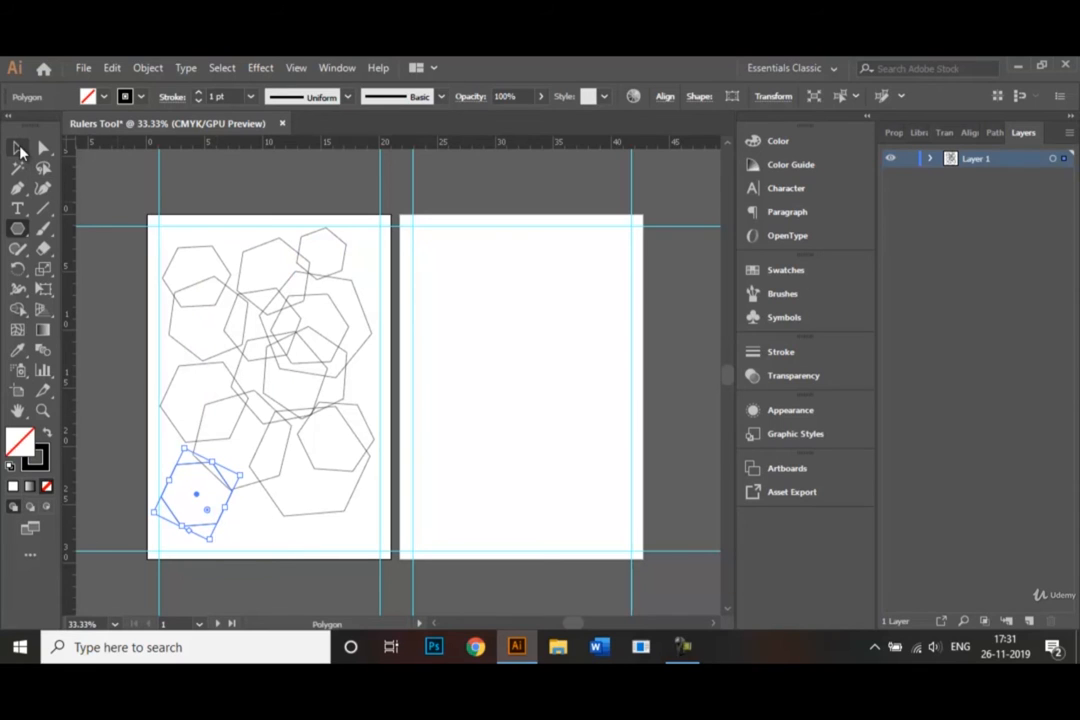
{"action": "left_click", "coordinate": [222, 211]}
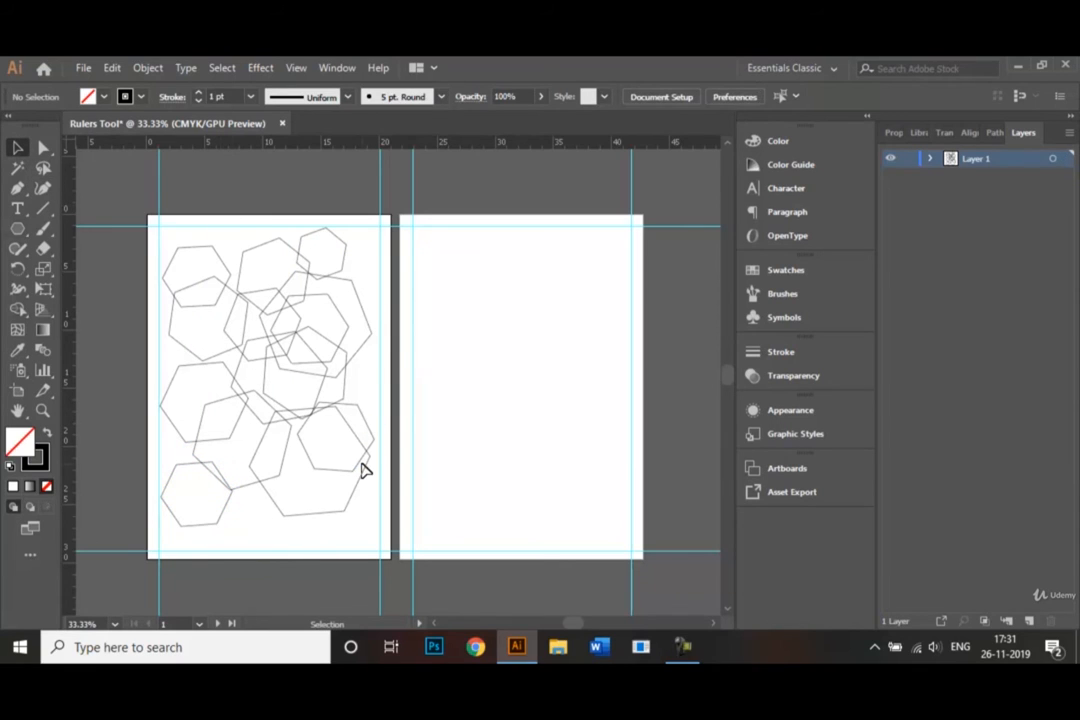
Reposition three hexagons on the first artboard to fill the gaps along its lower and right-hand areas within the guides
{"action": "left_click_drag", "start_coordinate": [337, 316], "coordinate": [284, 488]}
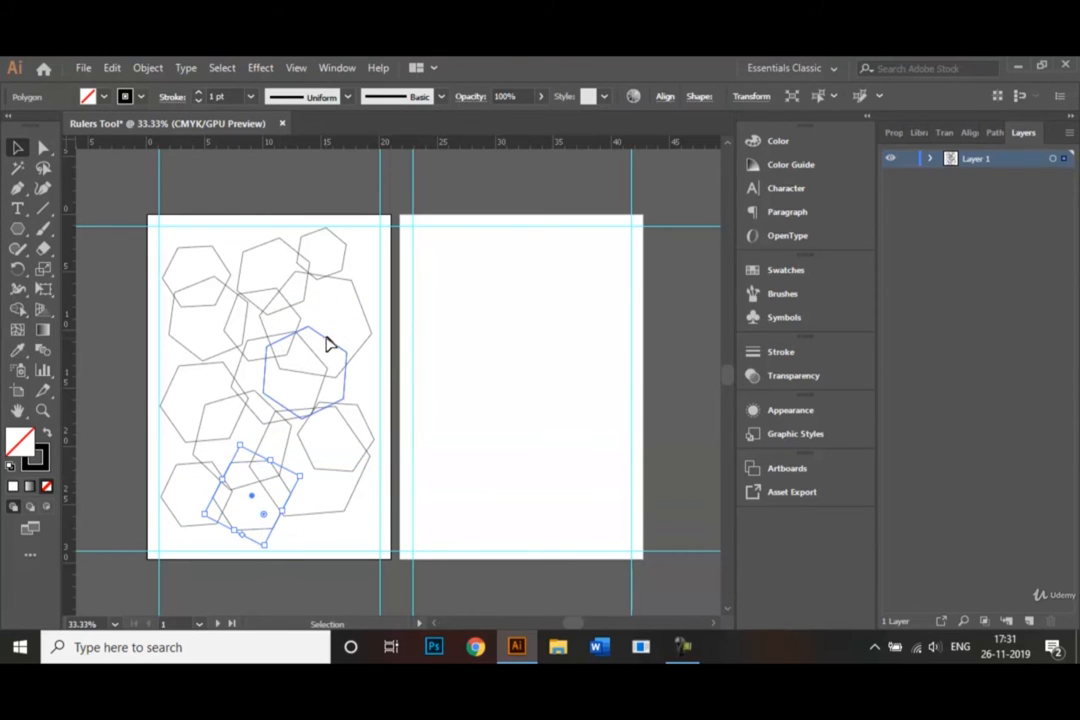
{"action": "left_click_drag", "start_coordinate": [332, 345], "coordinate": [344, 297]}
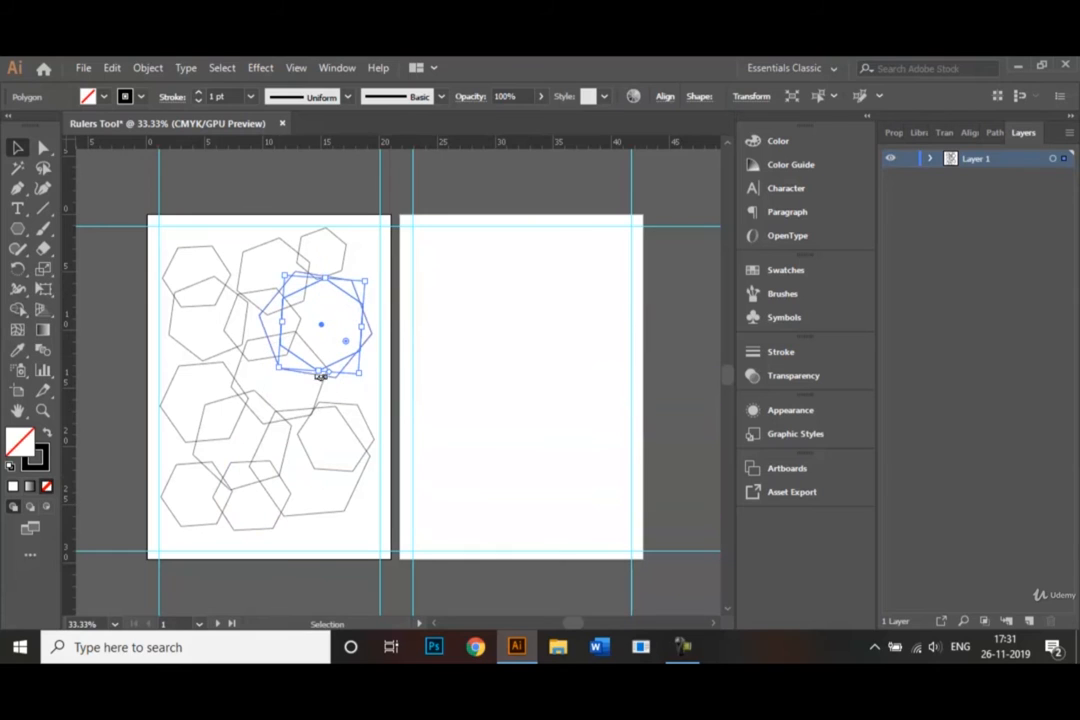
{"action": "left_click_drag", "start_coordinate": [342, 410], "coordinate": [345, 371]}
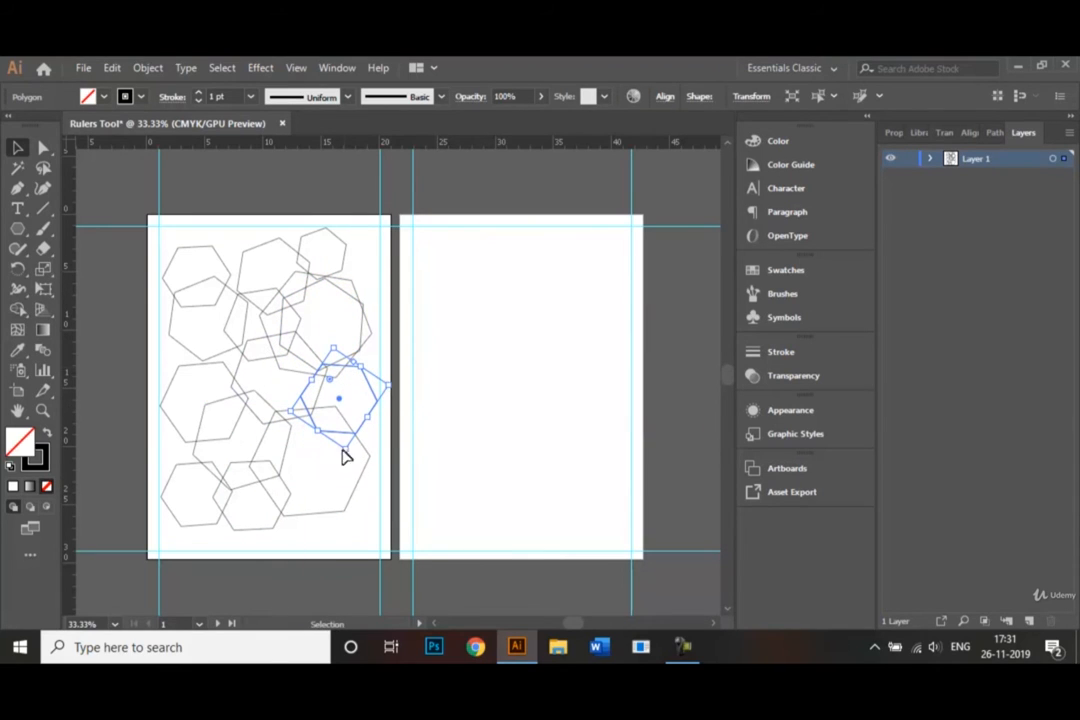
{"action": "left_click", "coordinate": [342, 528]}
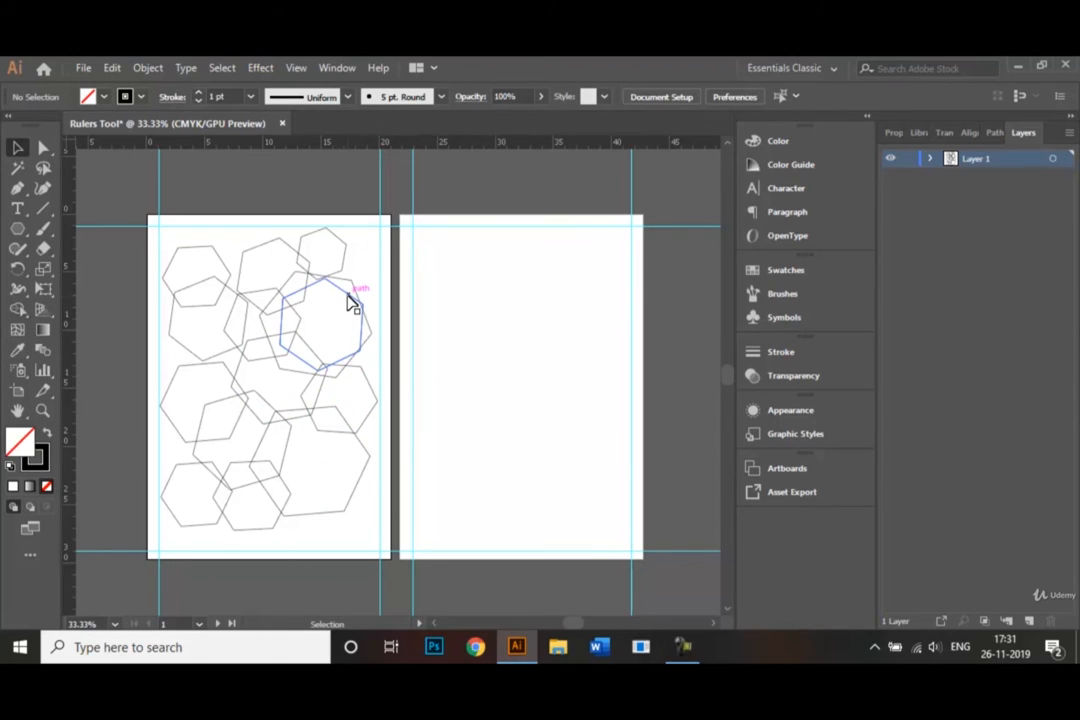
{"action": "left_click_drag", "start_coordinate": [352, 301], "coordinate": [356, 460]}
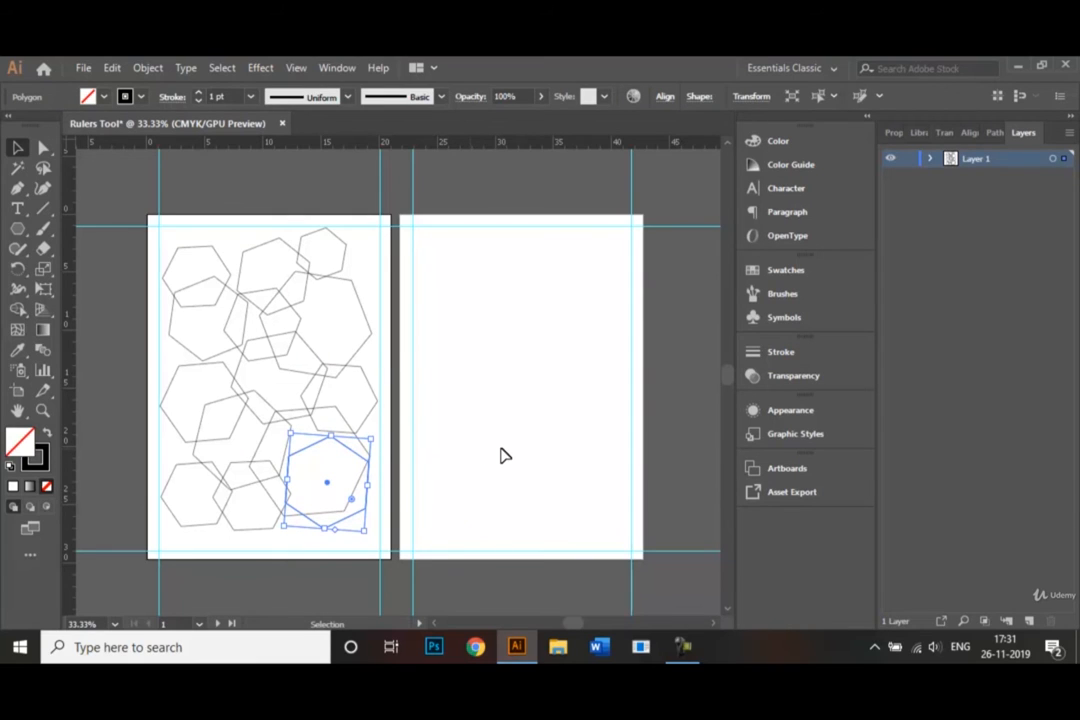
{"action": "left_click", "coordinate": [440, 420]}
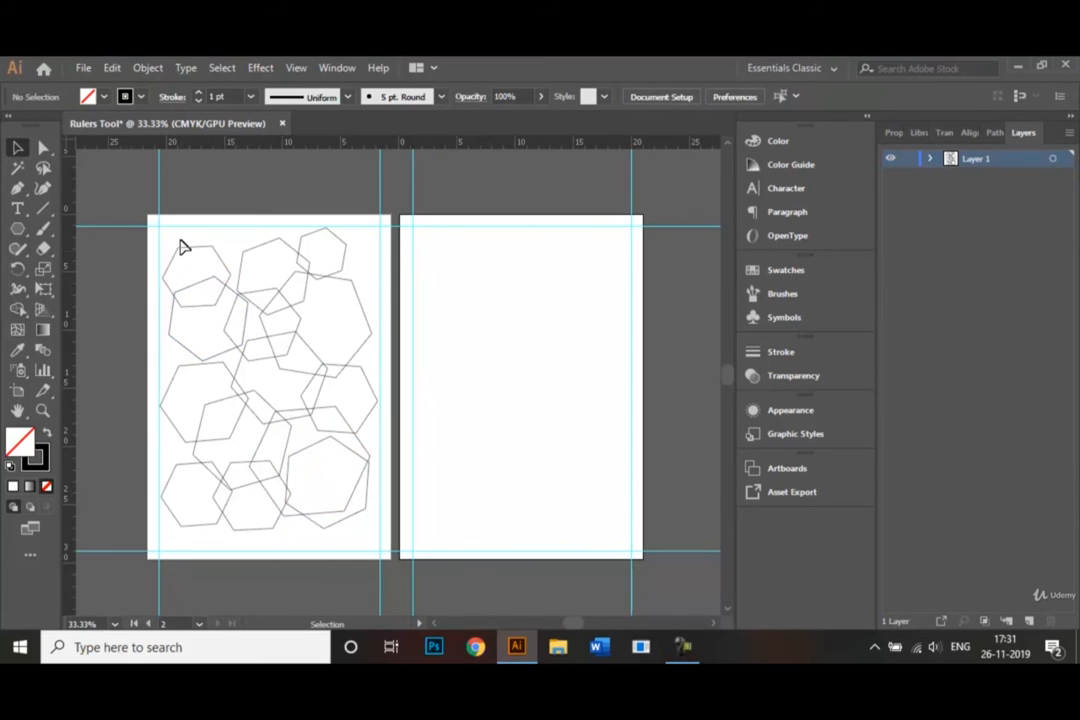
Select all the hexagons on the first artboard and activate the Shape Builder tool with a red fill
{"action": "left_click", "coordinate": [175, 241]}
{"action": "left_click_drag", "start_coordinate": [175, 238], "coordinate": [373, 532]}
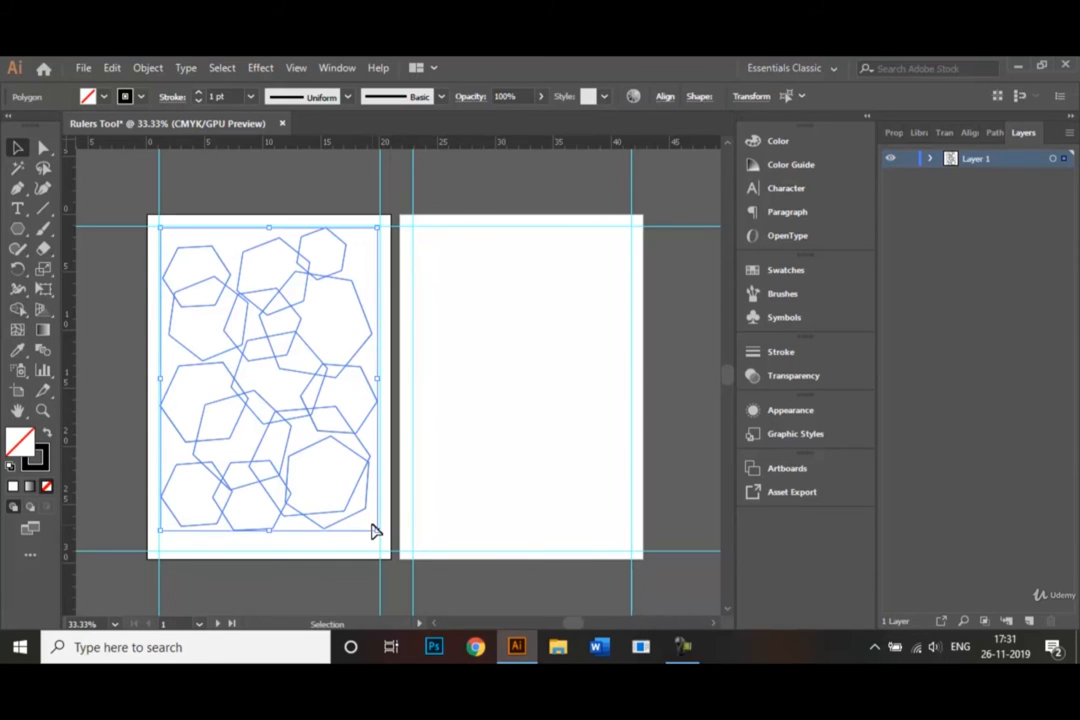
{"action": "scroll", "coordinate": [372, 532], "scroll_direction": "left", "scroll_amount": 5}
{"action": "left_click_drag", "start_coordinate": [393, 453], "coordinate": [550, 465]}
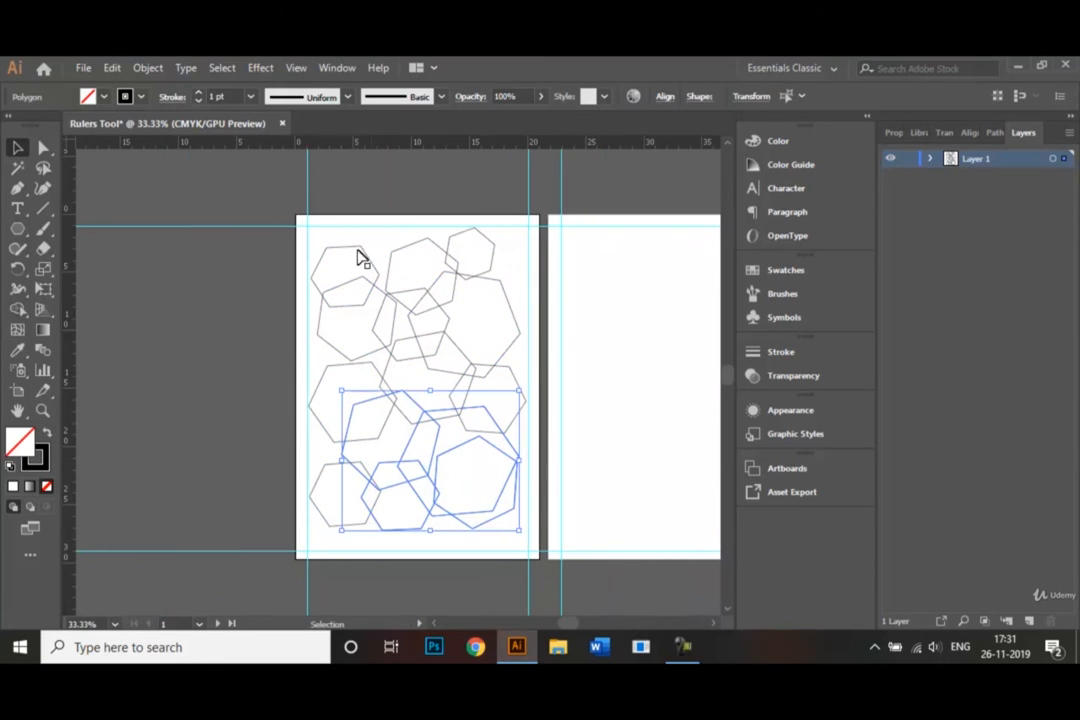
{"action": "left_click_drag", "start_coordinate": [328, 237], "coordinate": [522, 543]}
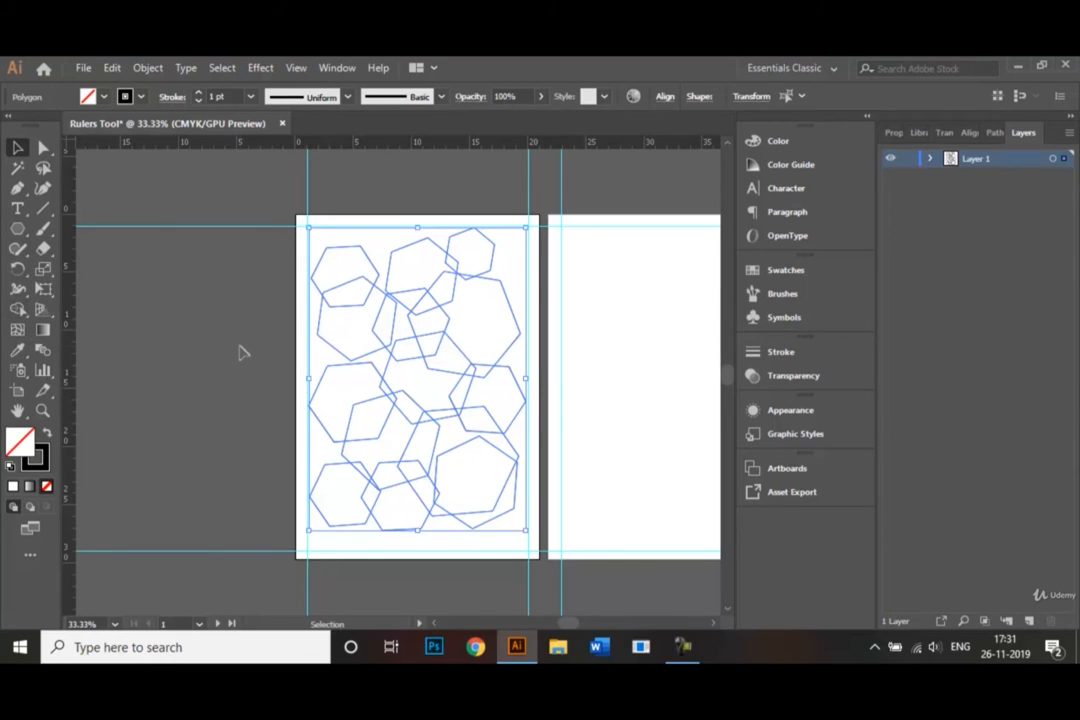
{"action": "left_click", "coordinate": [17, 309]}
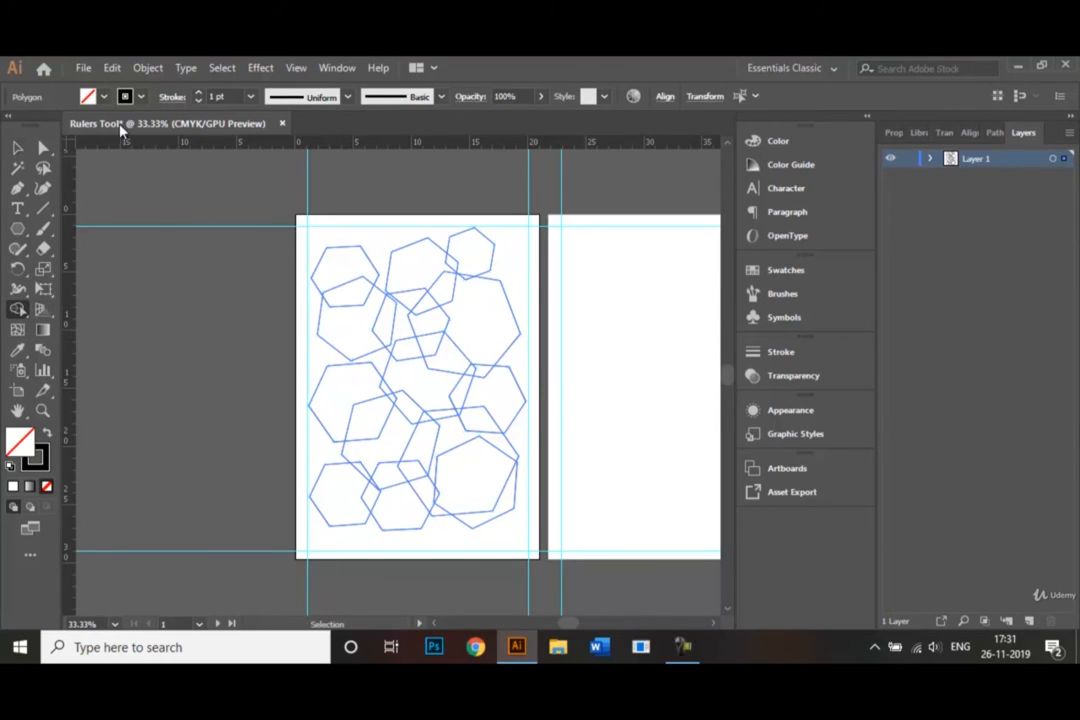
{"action": "left_click", "coordinate": [102, 96]}
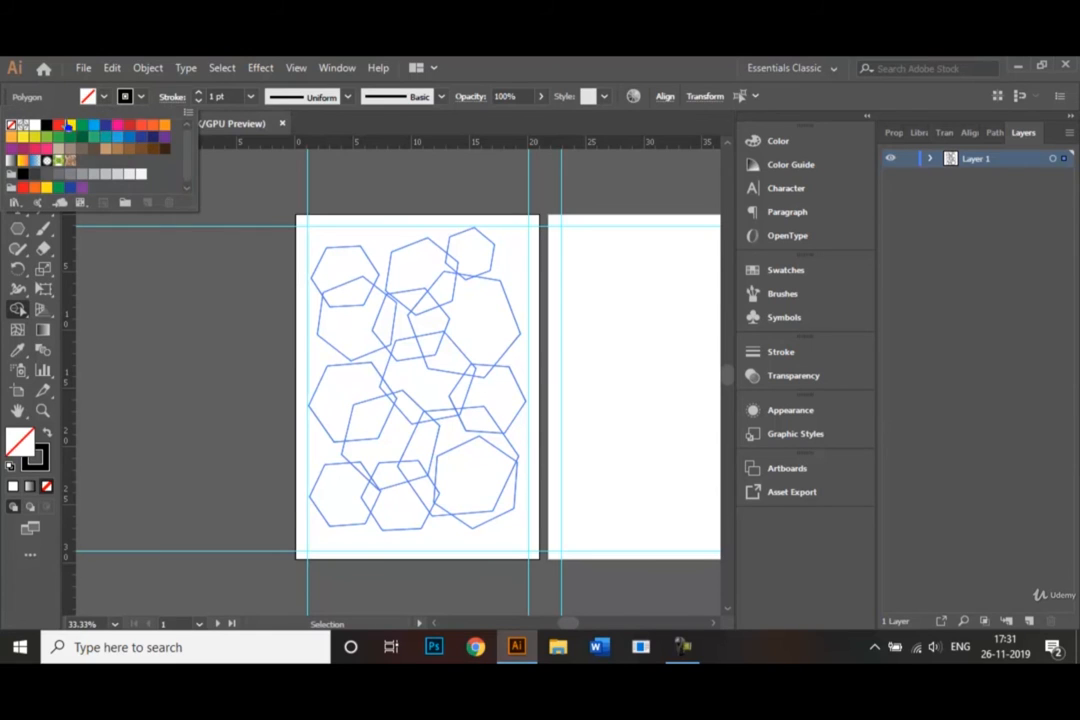
{"action": "left_click", "coordinate": [58, 128]}
Fill scattered regions of the overlapping hexagons with red using the Shape Builder, from the upper hexagons down to the lower-right edge sliver
{"action": "left_click", "coordinate": [389, 320]}
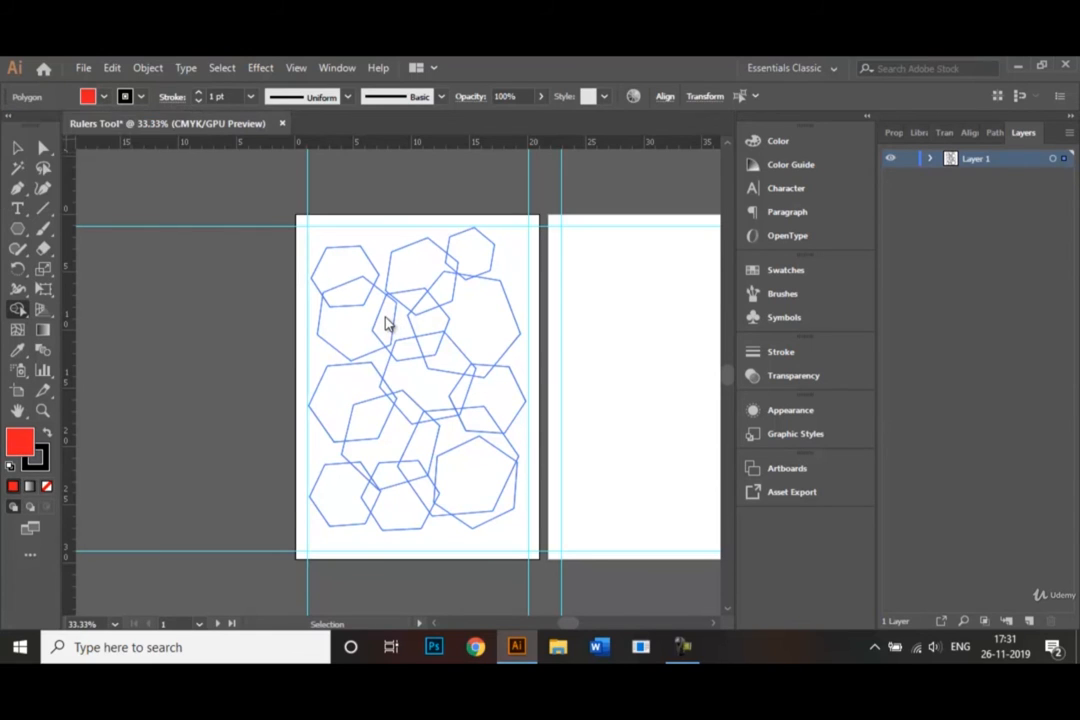
{"action": "left_click", "coordinate": [386, 318]}
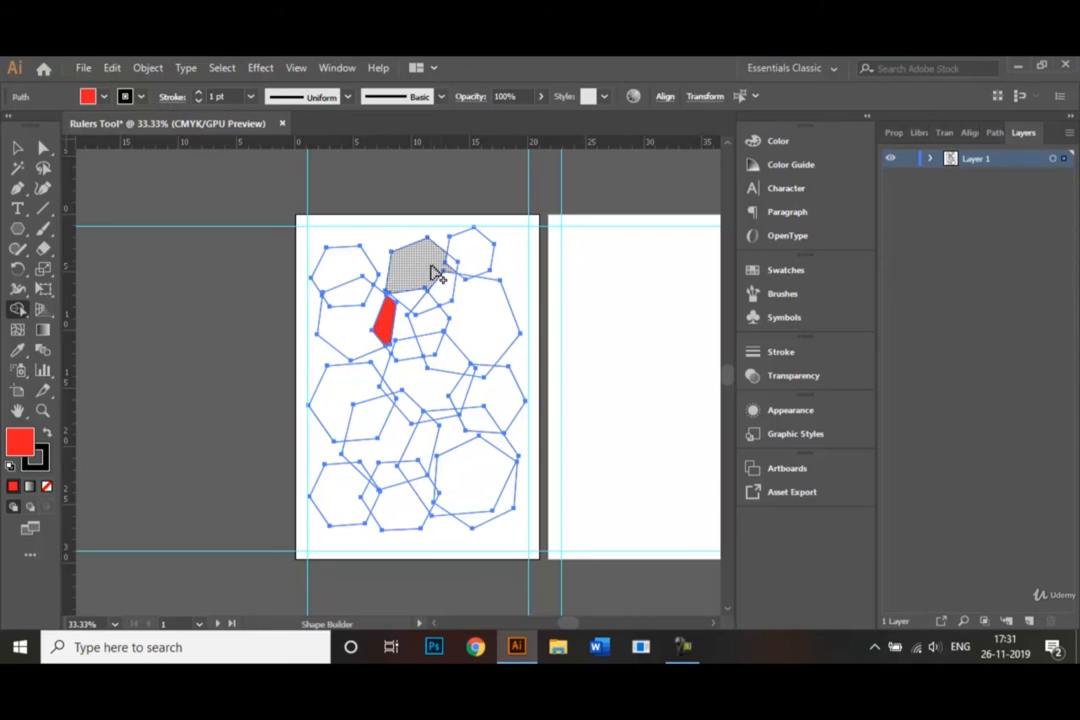
{"action": "left_click", "coordinate": [432, 270]}
{"action": "left_click", "coordinate": [460, 390]}
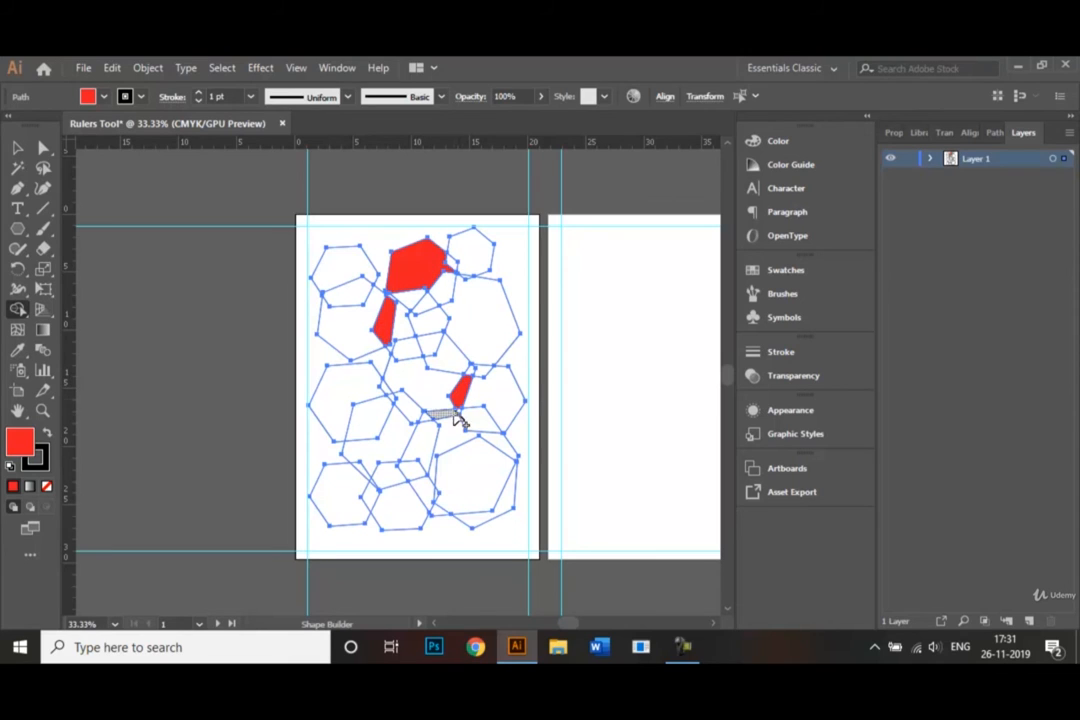
{"action": "left_click", "coordinate": [391, 479]}
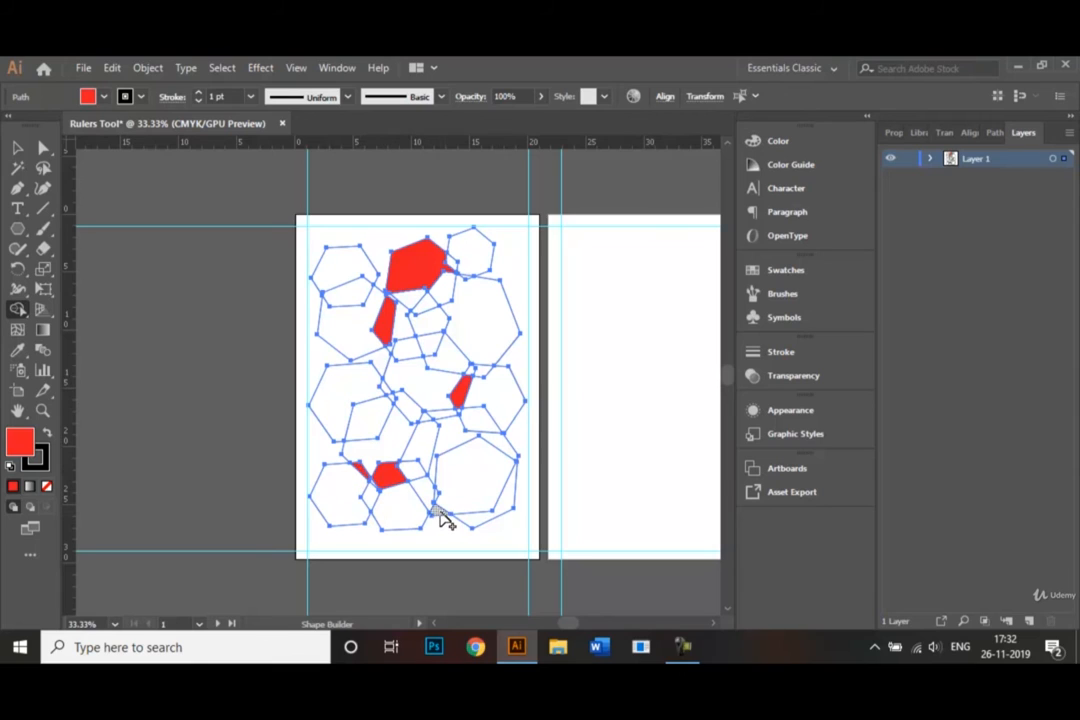
{"action": "left_click", "coordinate": [339, 402]}
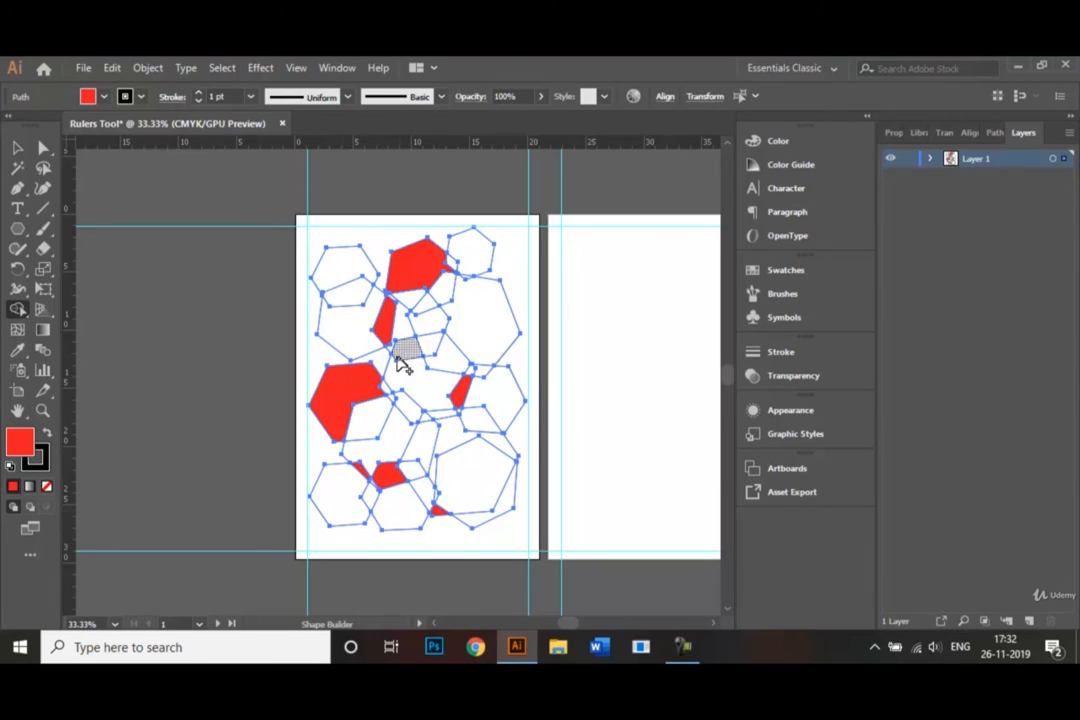
{"action": "left_click", "coordinate": [416, 353]}
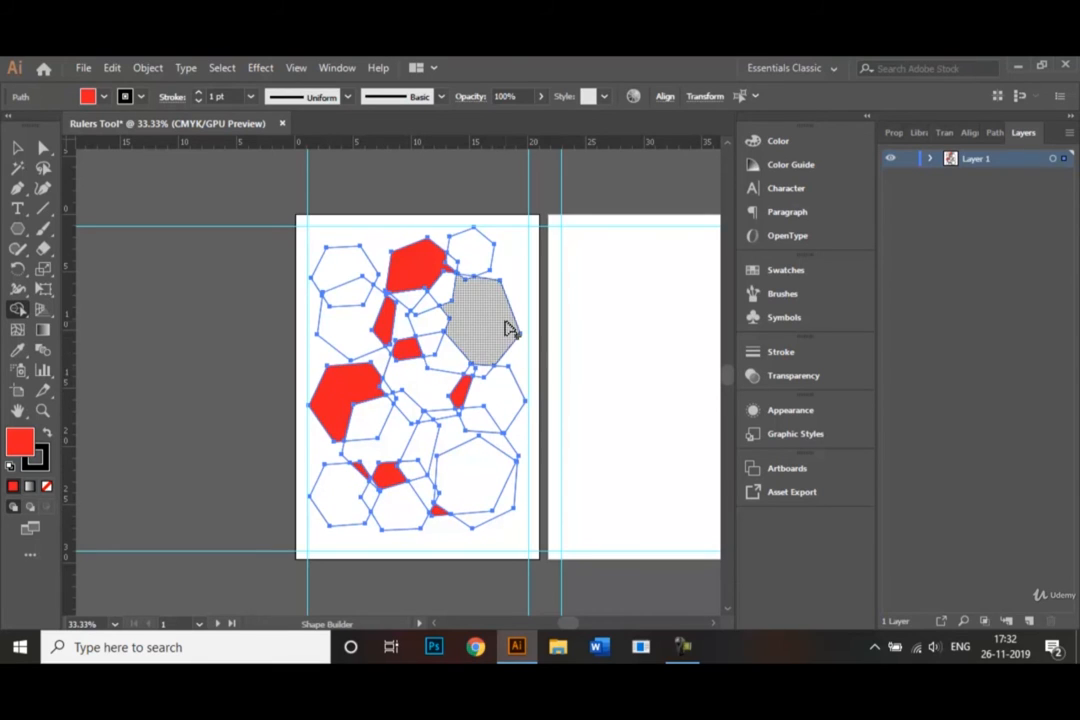
{"action": "left_click", "coordinate": [495, 322]}
{"action": "left_click", "coordinate": [343, 270]}
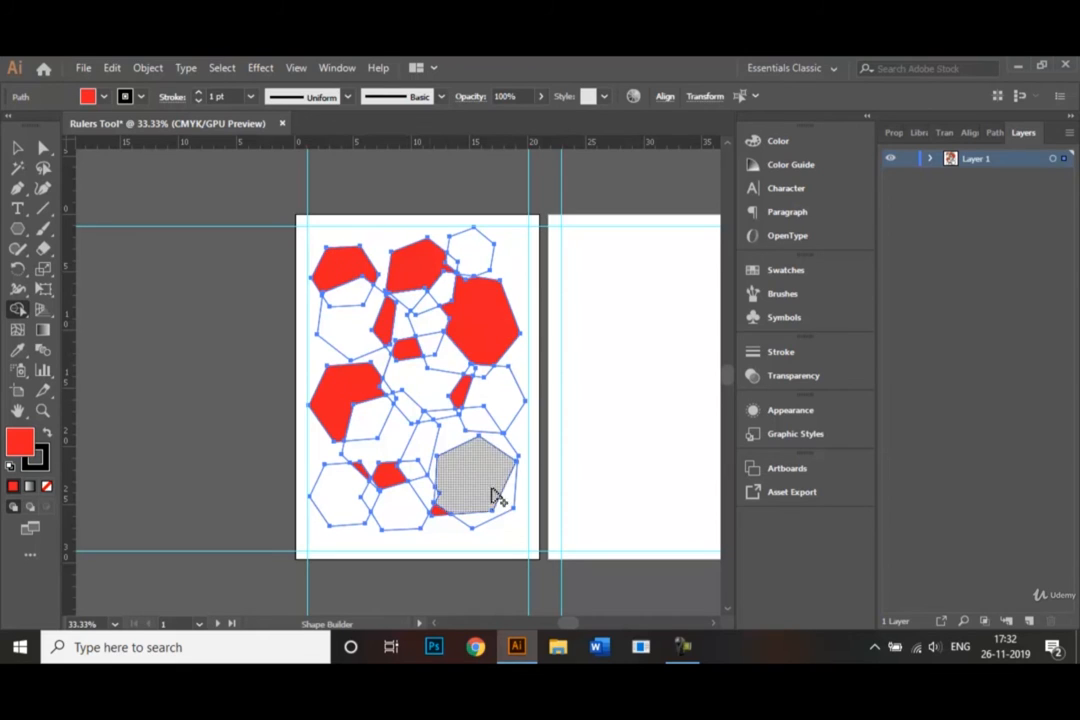
{"action": "left_click", "coordinate": [510, 502]}
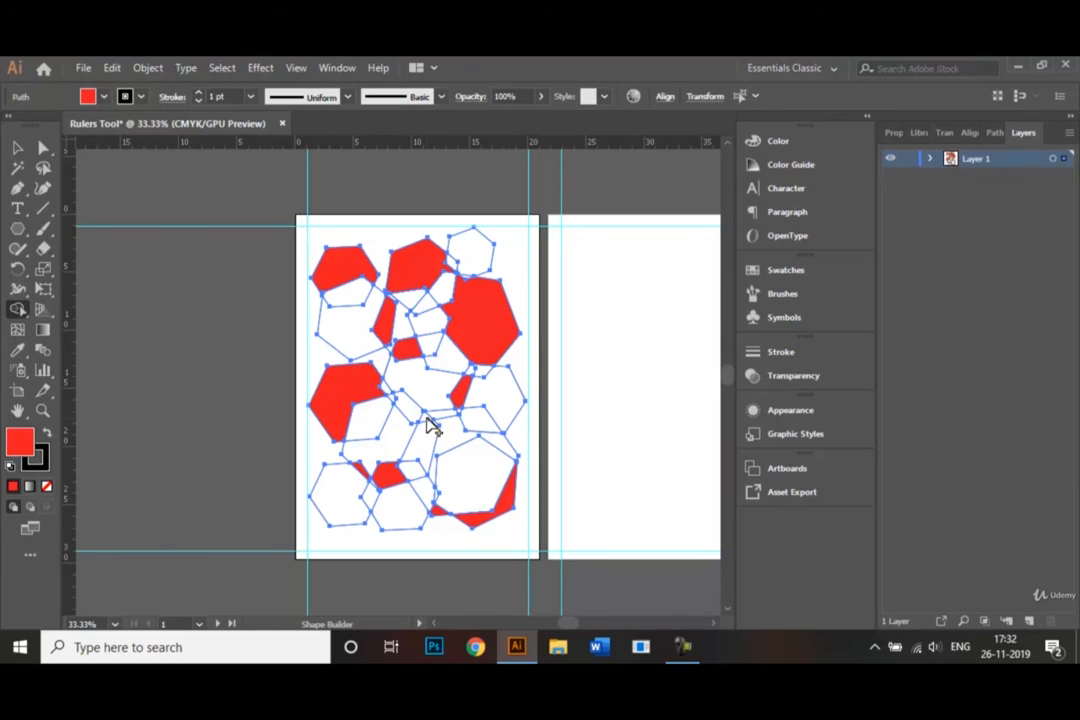
{"action": "left_click", "coordinate": [426, 417]}
Switch the fill to pink, color several unfilled central, upper and lower-left hexagon regions with the Shape Builder, and deselect the artwork
{"action": "left_click", "coordinate": [88, 96]}
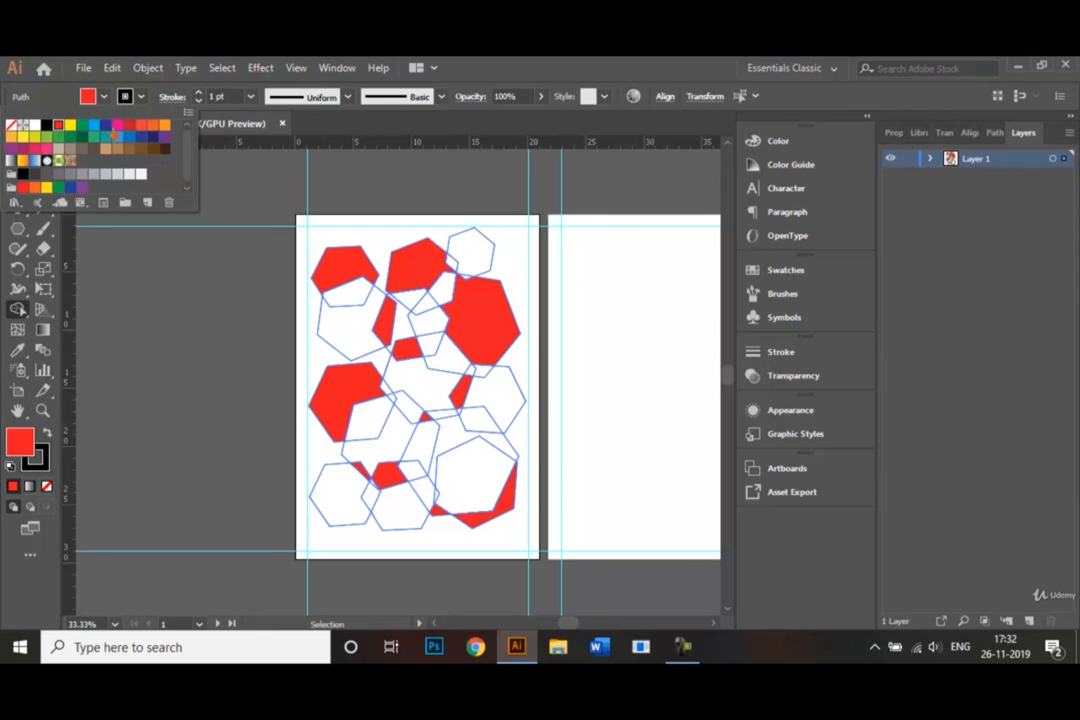
{"action": "left_click", "coordinate": [340, 365]}
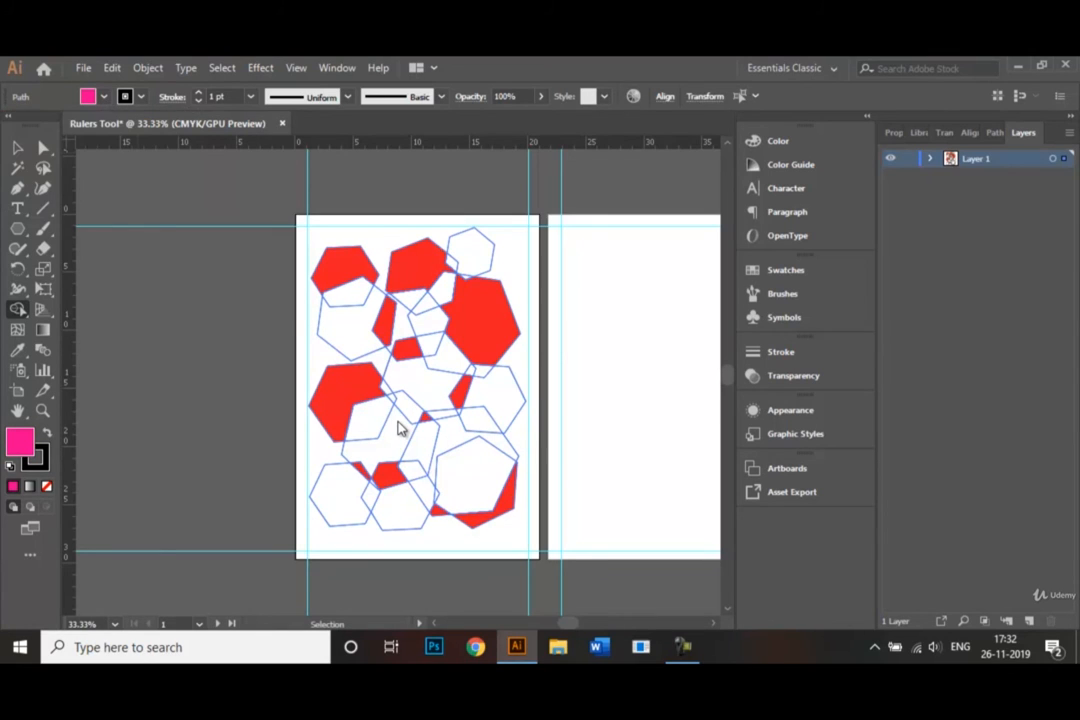
{"action": "left_click", "coordinate": [390, 440]}
{"action": "left_click", "coordinate": [444, 387]}
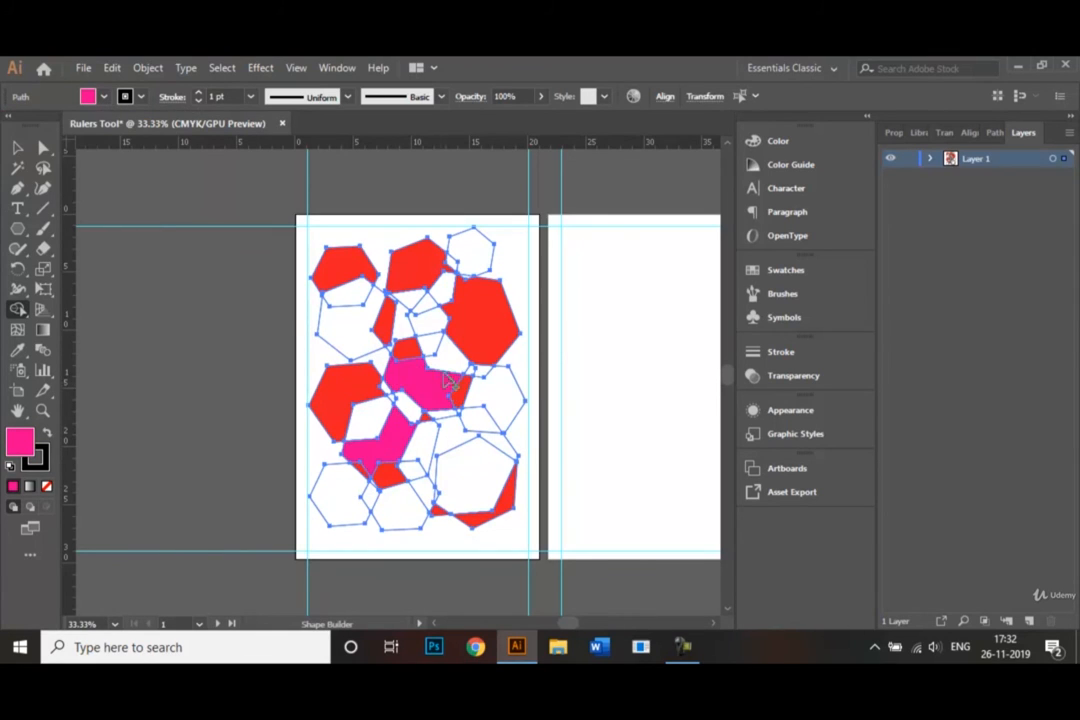
{"action": "left_click", "coordinate": [448, 358]}
{"action": "left_click", "coordinate": [356, 329]}
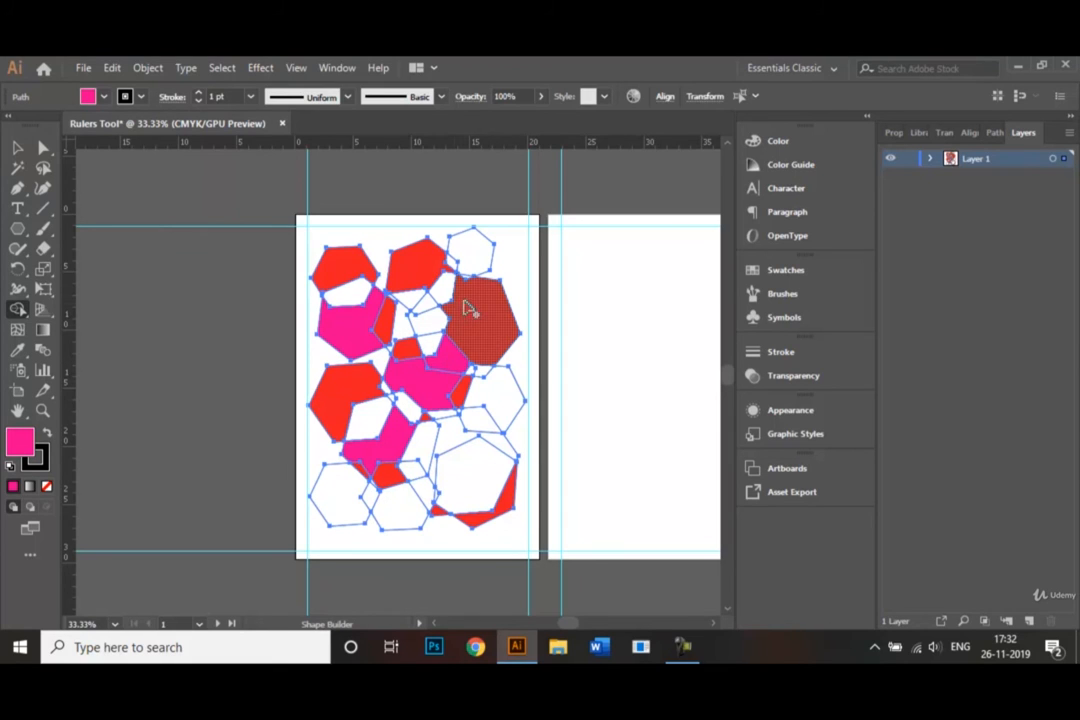
{"action": "left_click", "coordinate": [482, 264]}
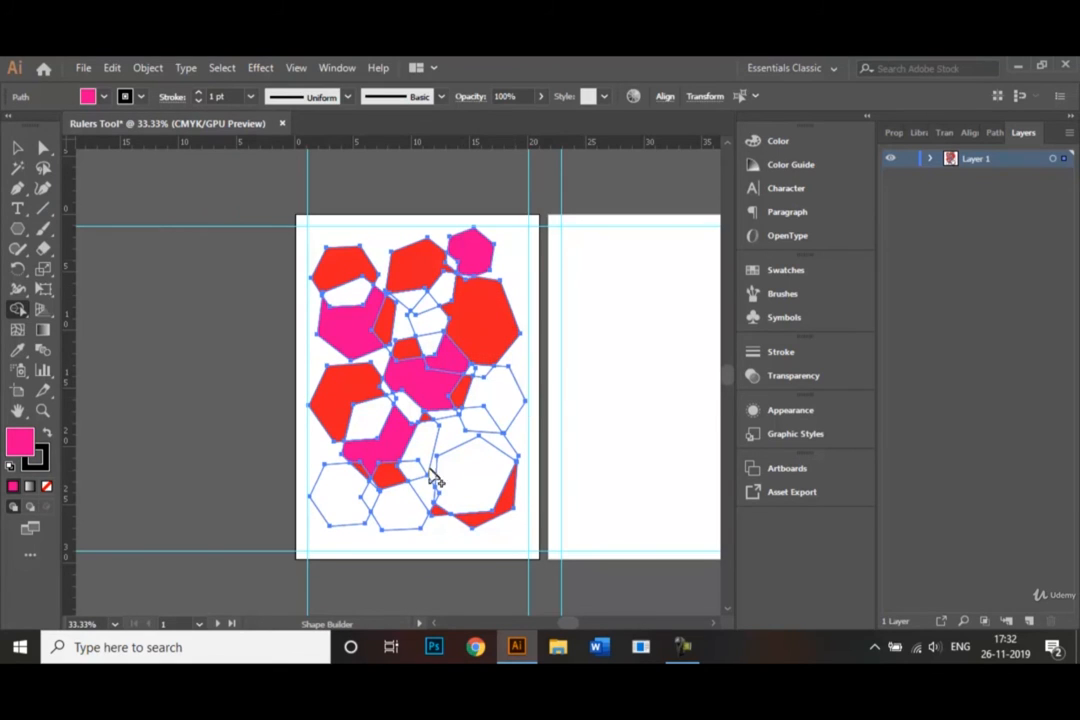
{"action": "left_click", "coordinate": [409, 513]}
{"action": "left_click", "coordinate": [335, 500]}
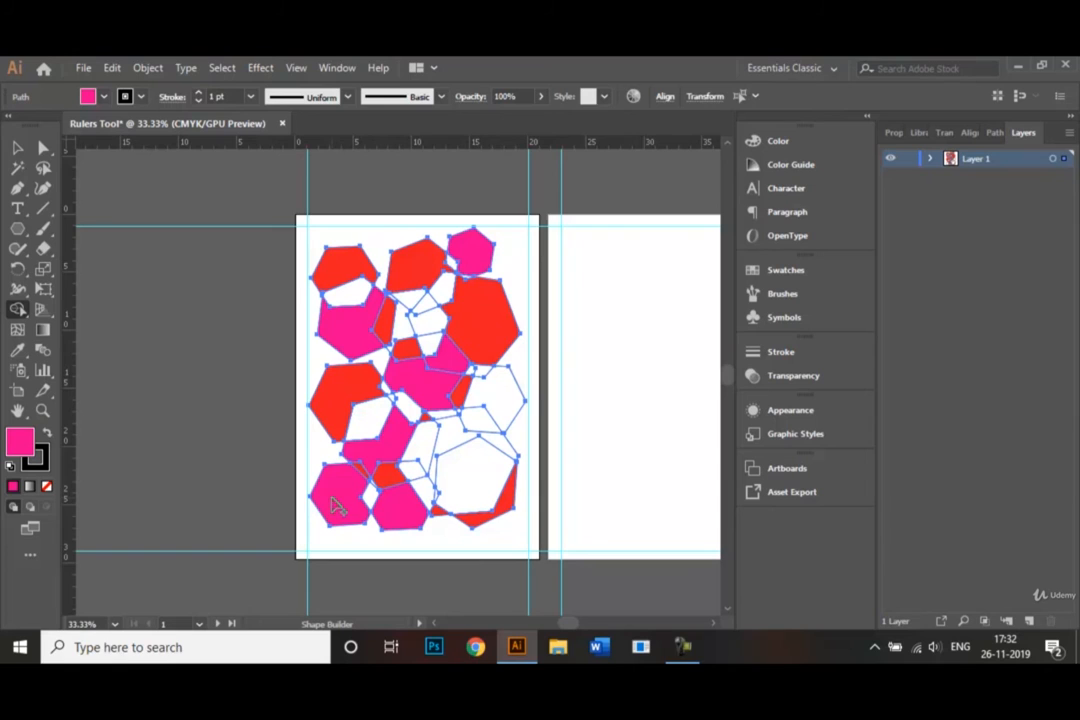
{"action": "left_click", "coordinate": [17, 147]}
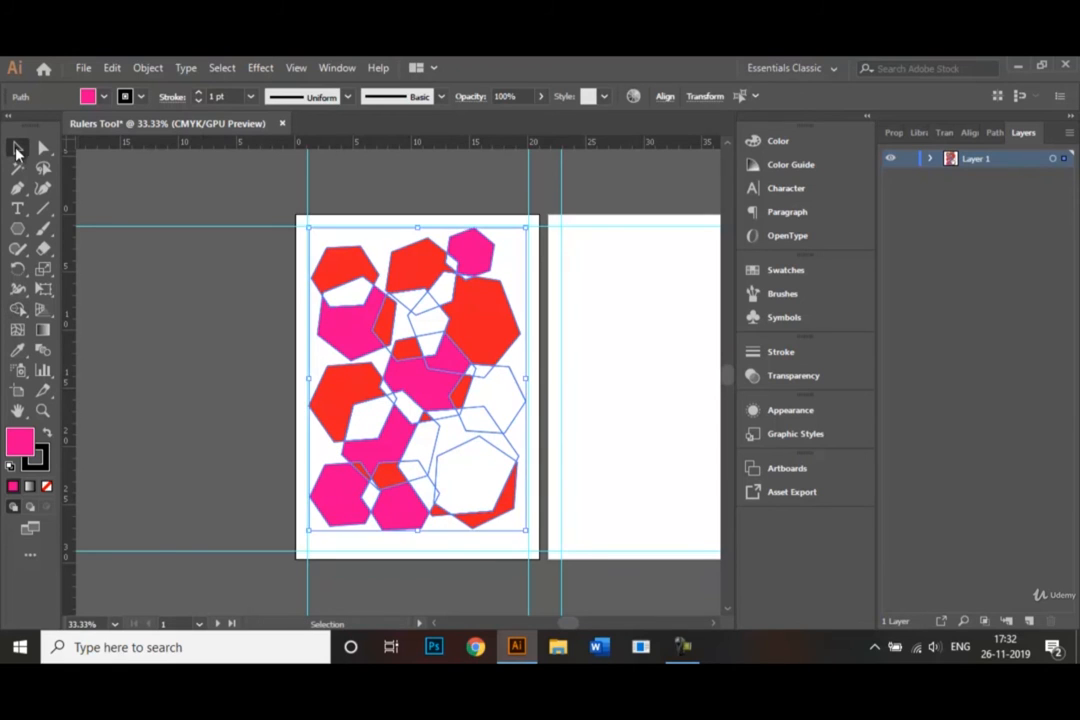
{"action": "left_click", "coordinate": [224, 324]}
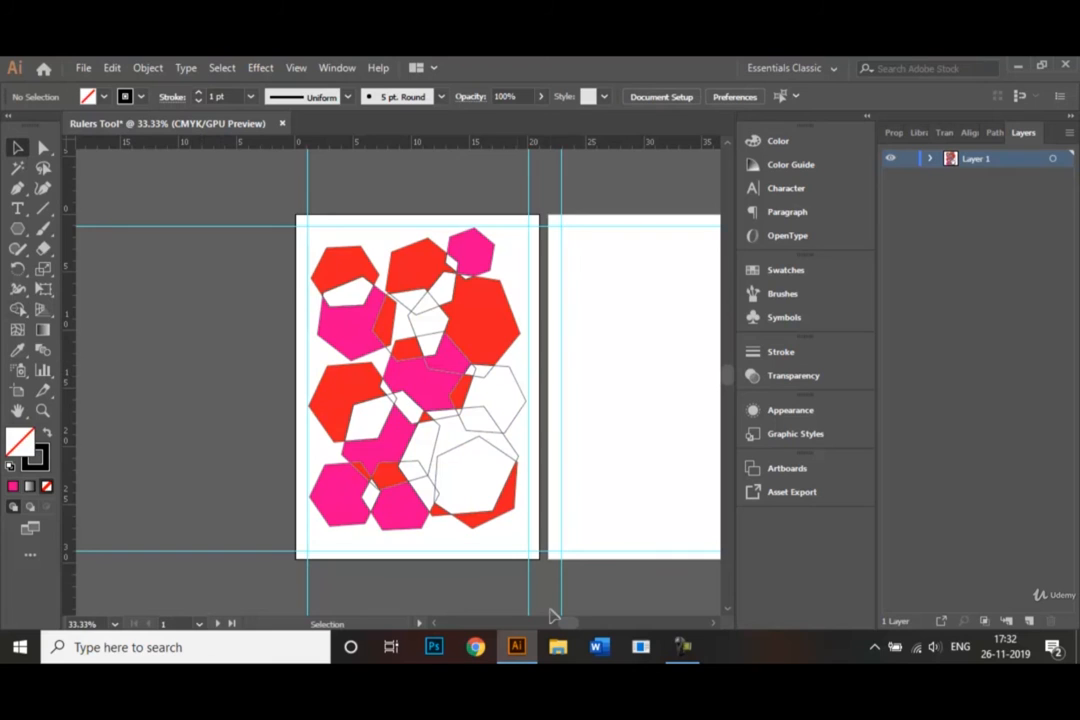
Review the file formats offered when saving the document under a new name, and cancel without saving
{"action": "left_click_drag", "start_coordinate": [577, 626], "coordinate": [587, 626]}
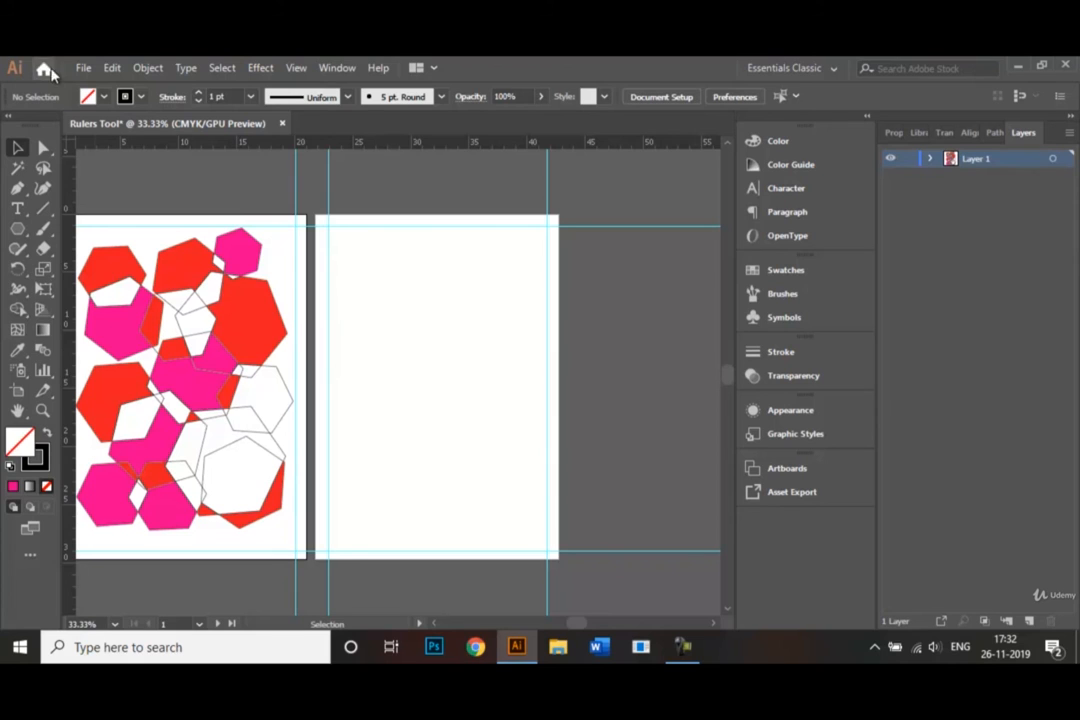
{"action": "left_click", "coordinate": [83, 69]}
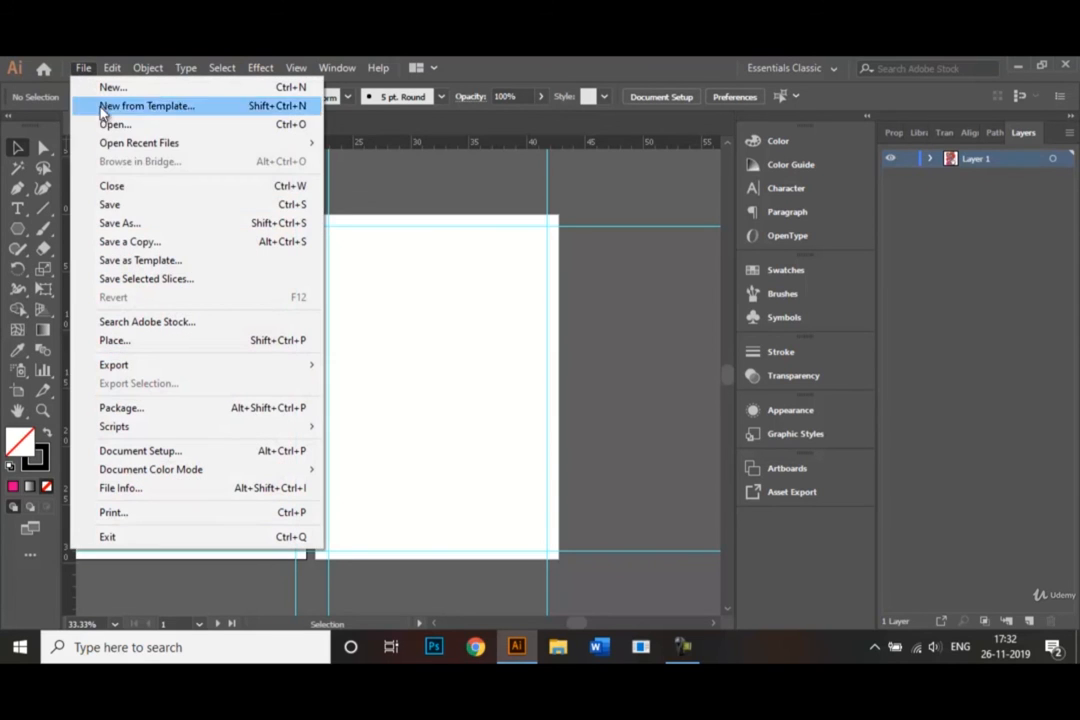
{"action": "left_click", "coordinate": [153, 224]}
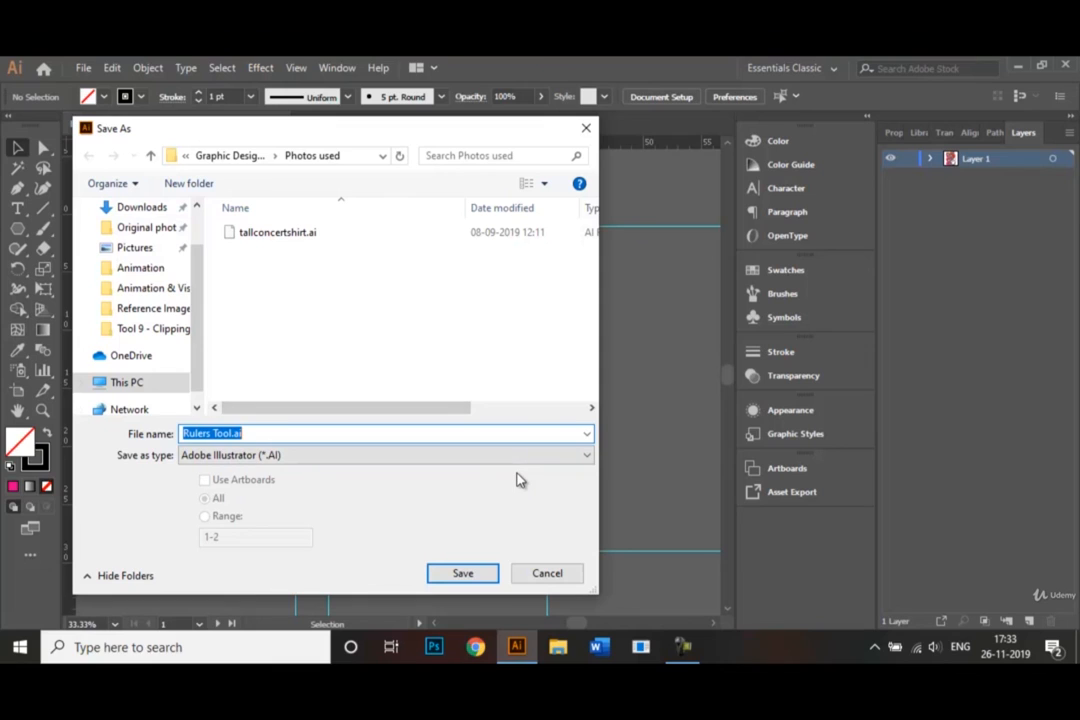
{"action": "left_click", "coordinate": [587, 457]}
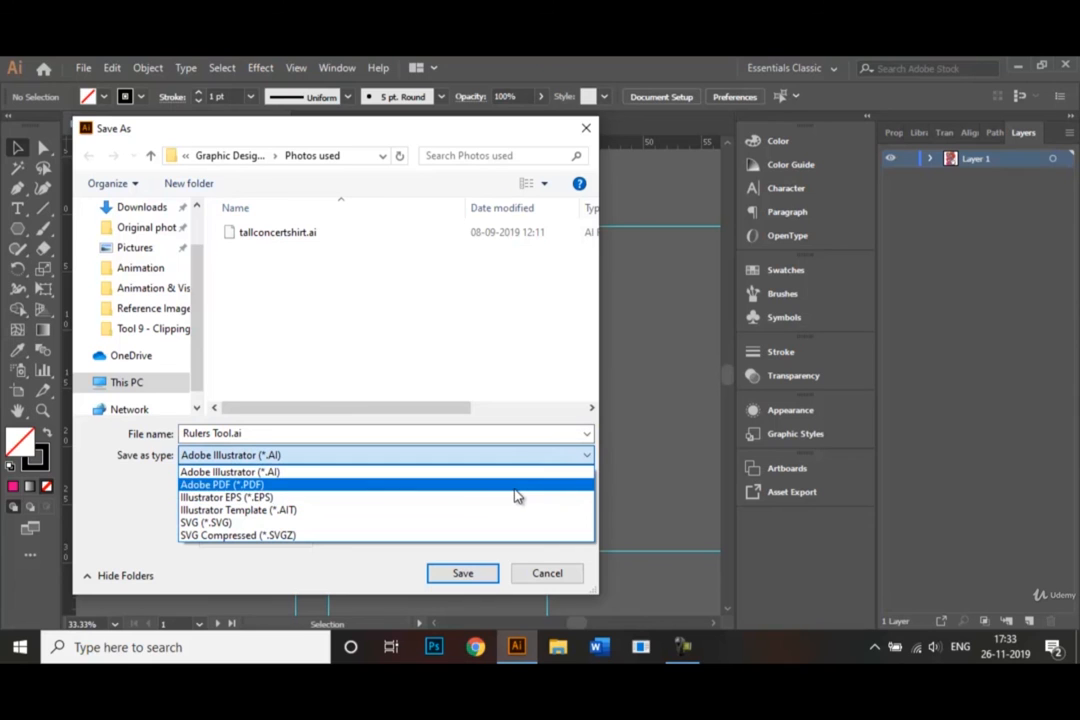
{"action": "left_click", "coordinate": [575, 573]}
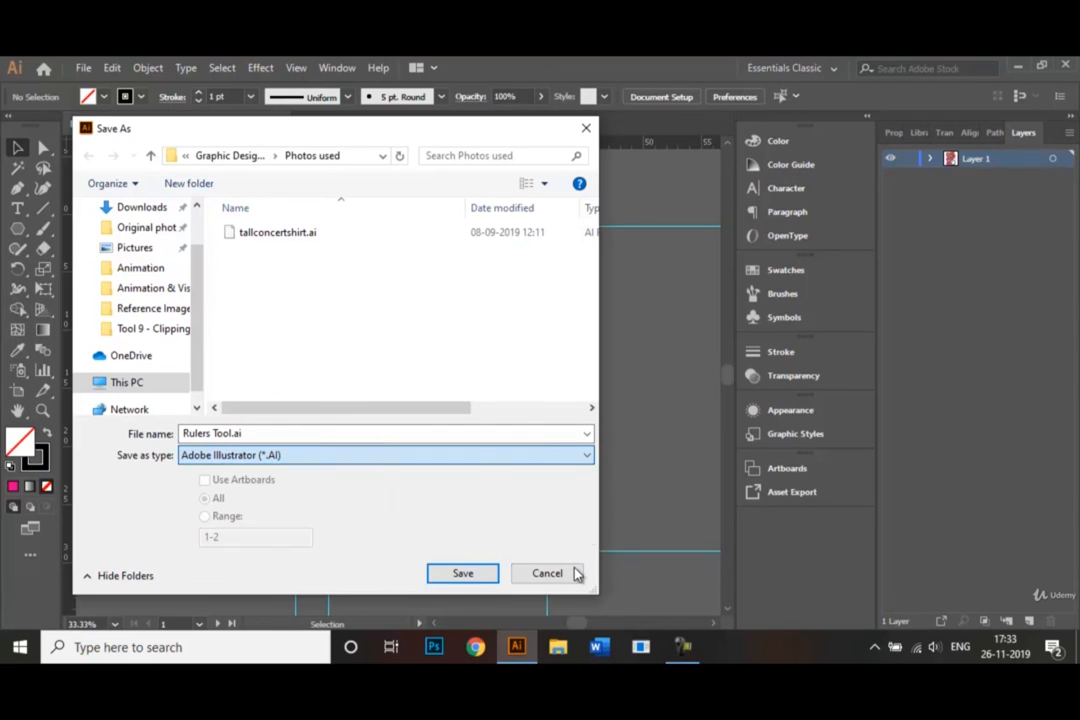
{"action": "left_click", "coordinate": [576, 573]}
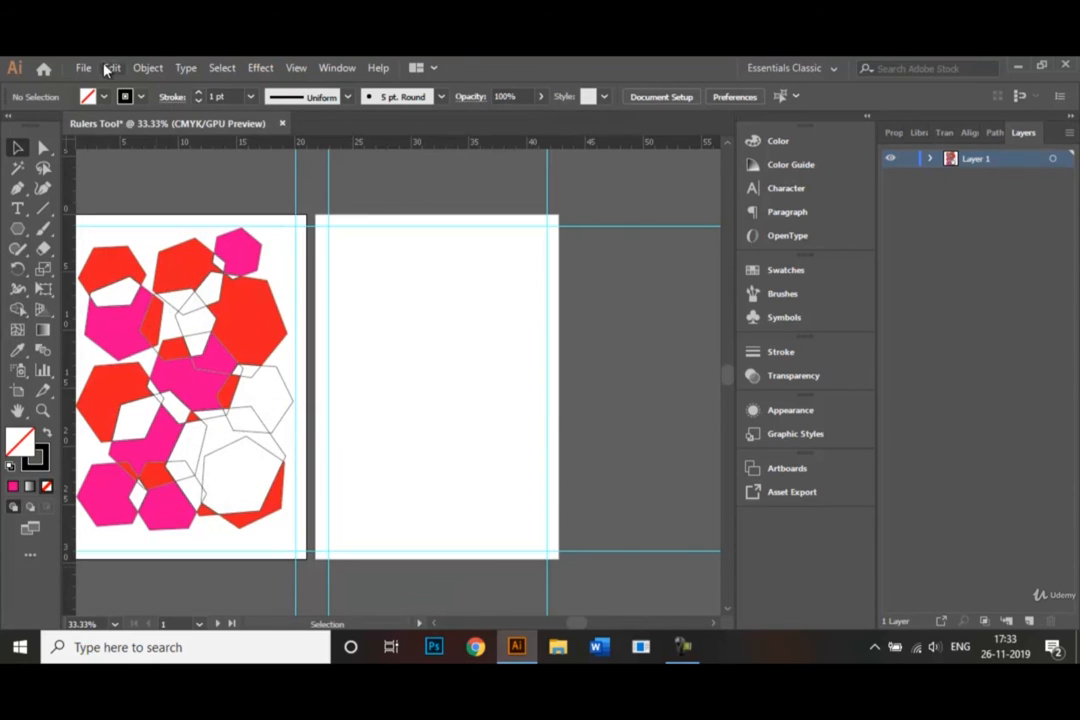
Review the Export As options for a JPEG of the artwork, and cancel without exporting
{"action": "left_click", "coordinate": [89, 68]}
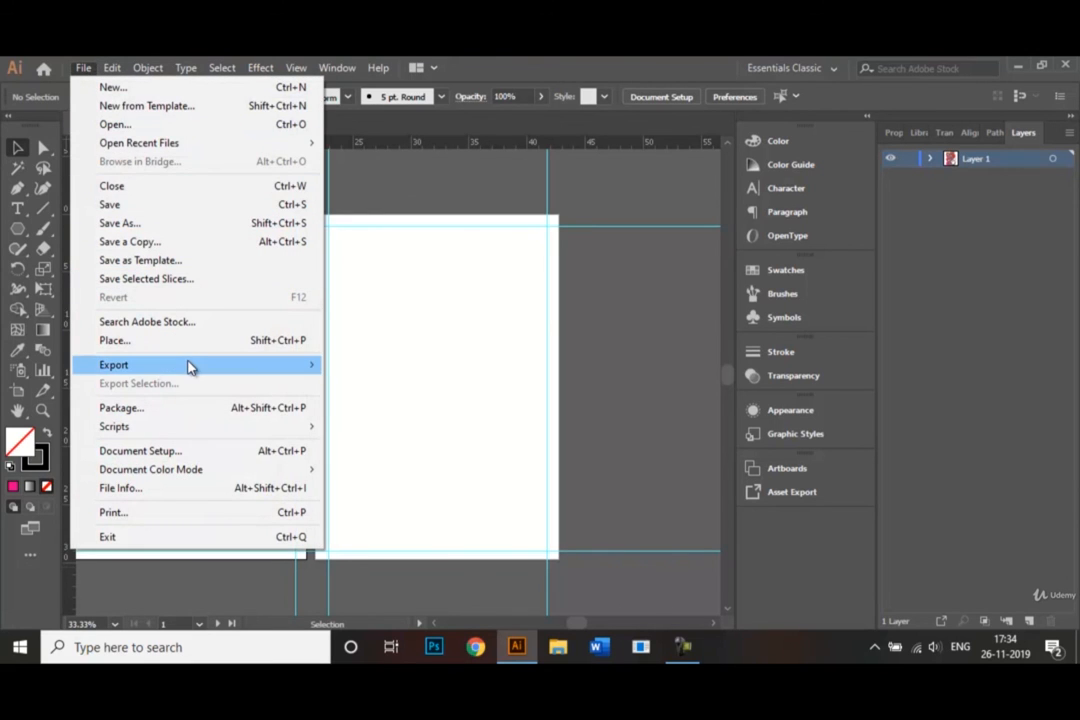
{"action": "mouse_move", "coordinate": [190, 366]}
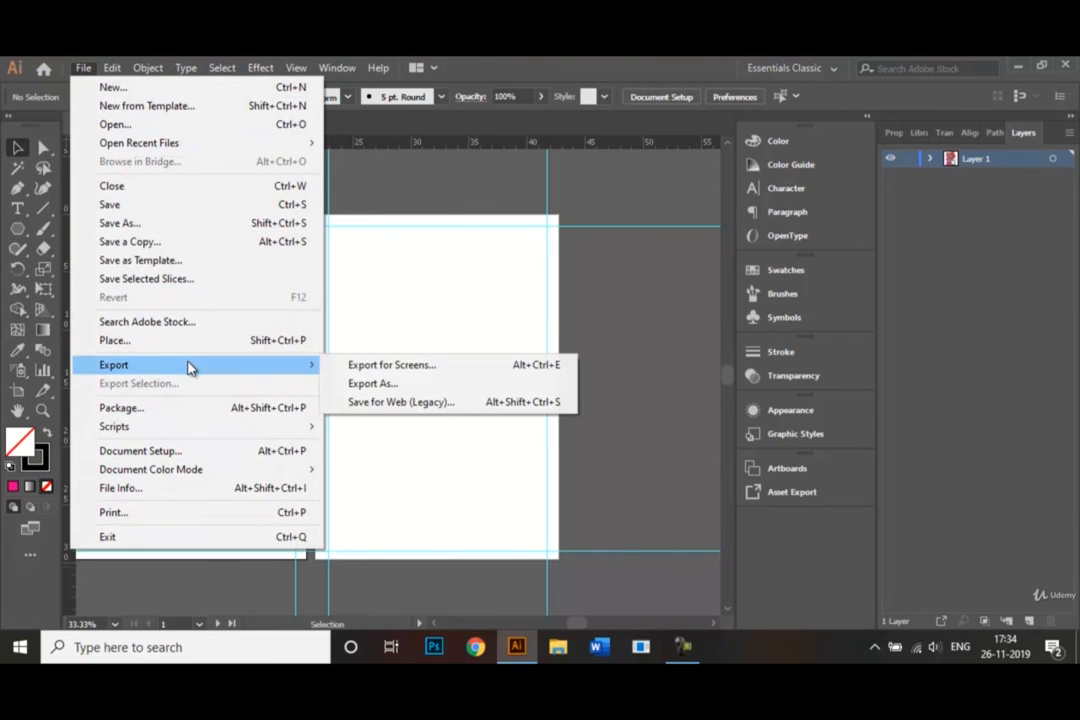
{"action": "left_click", "coordinate": [345, 384]}
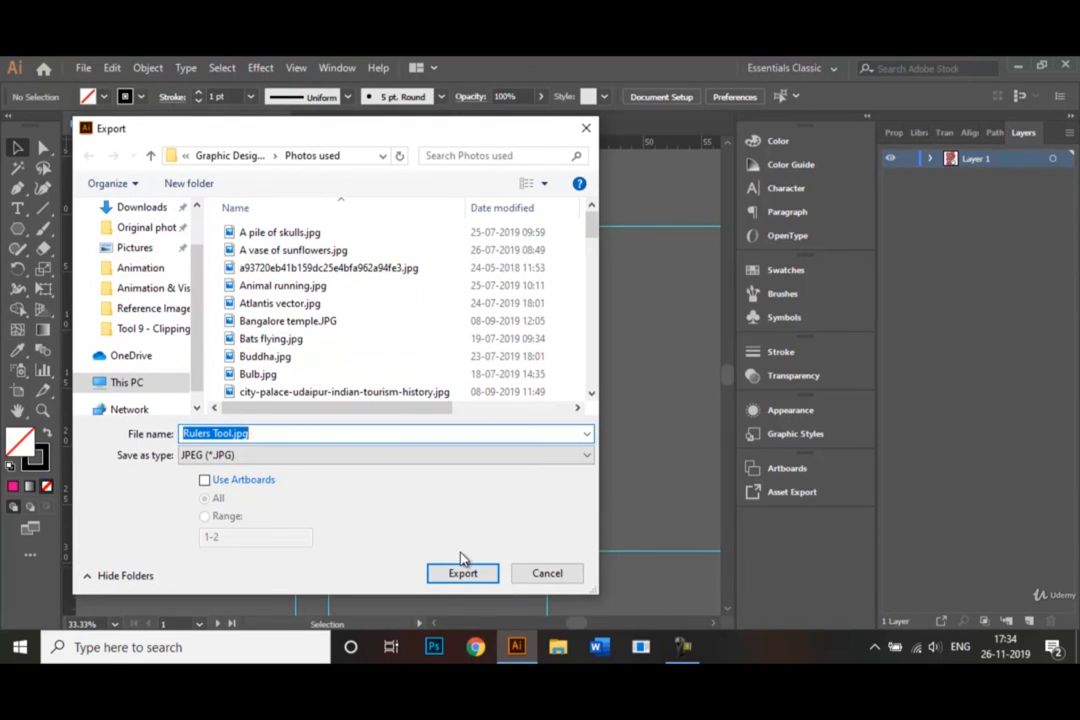
{"action": "left_click", "coordinate": [548, 573]}
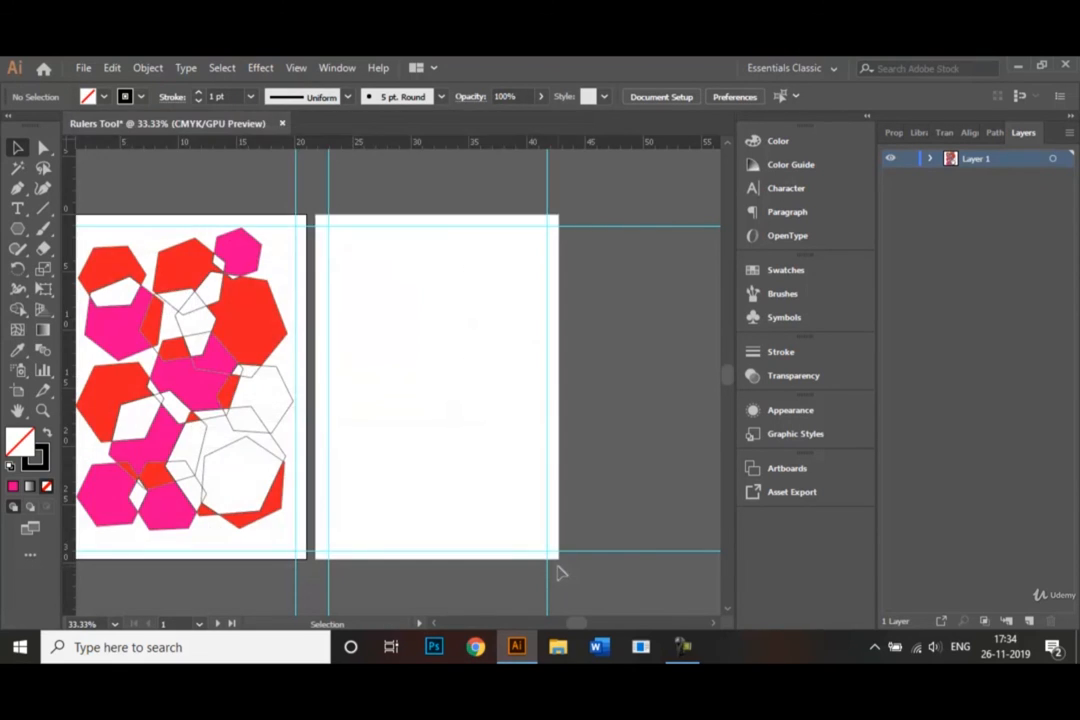